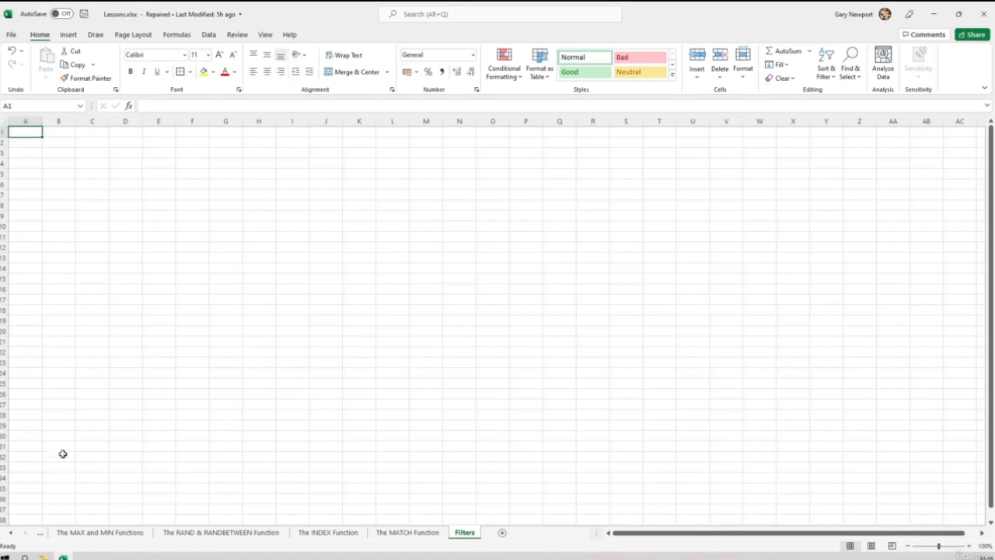
- Copy the whole data table, including its header row, from The VLOOKUP Function sheet
click(10, 535)
click(9, 535)
click(97, 536)
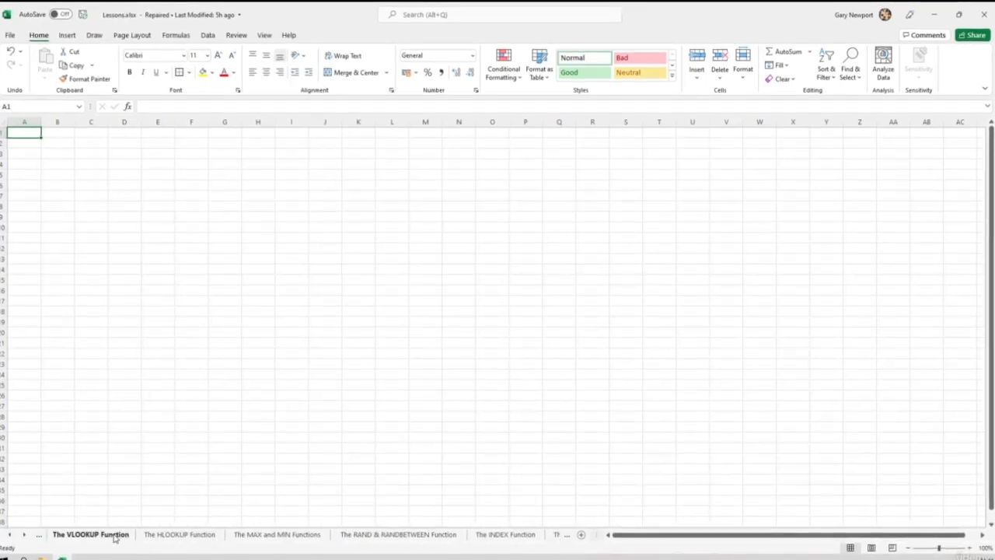
drag(34, 134, 332, 495)
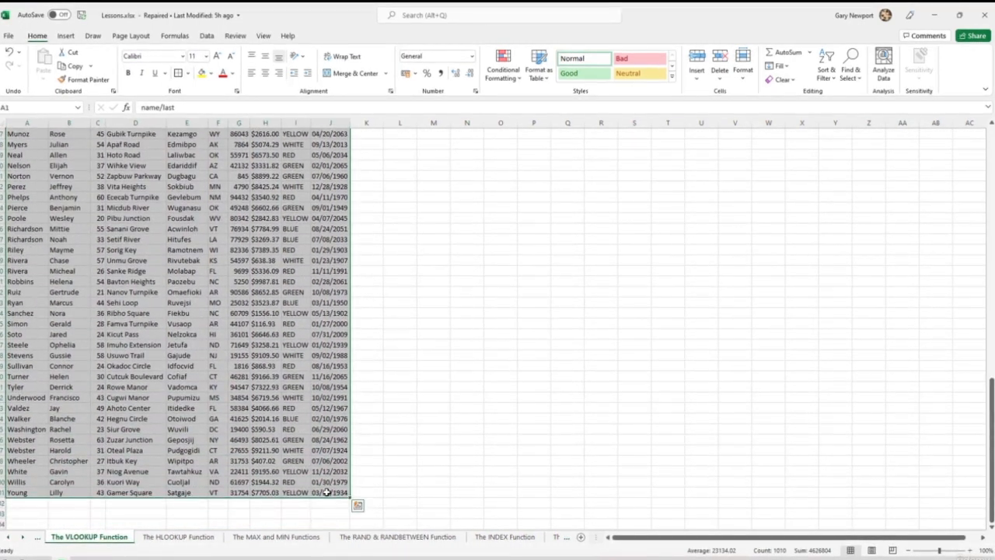
key(ctrl+c)
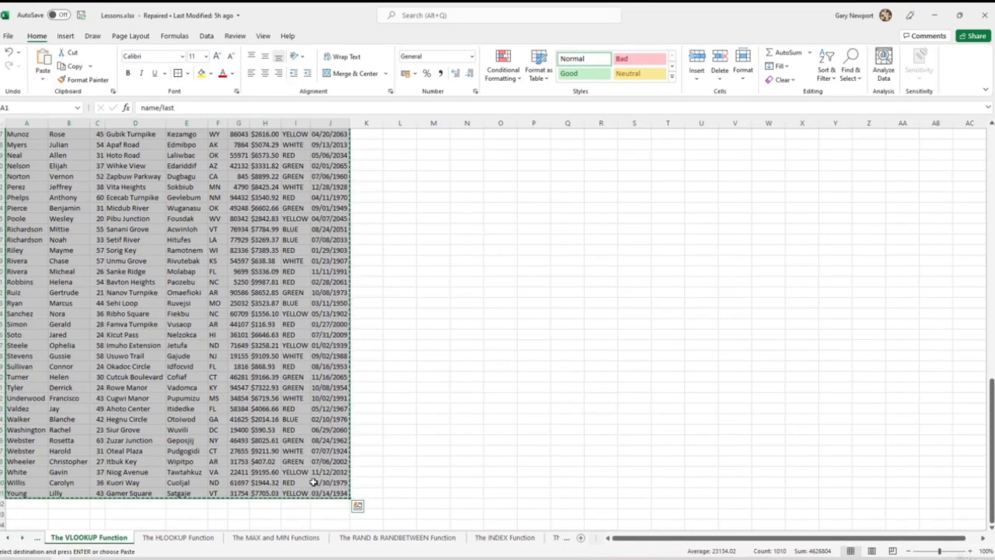
- Paste the copied table as values into the Filters sheet, starting at cell A1
click(23, 538)
click(23, 539)
click(465, 538)
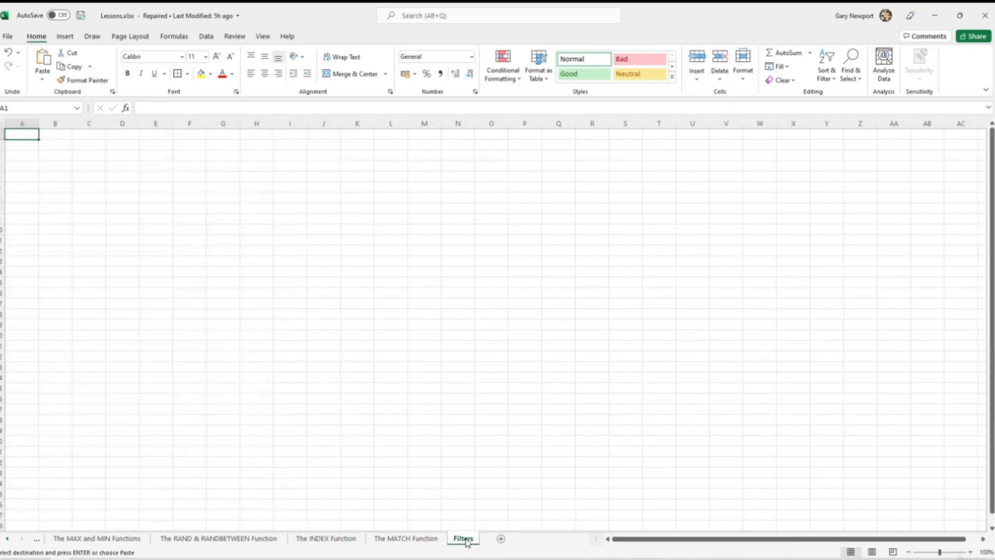
right_click(24, 132)
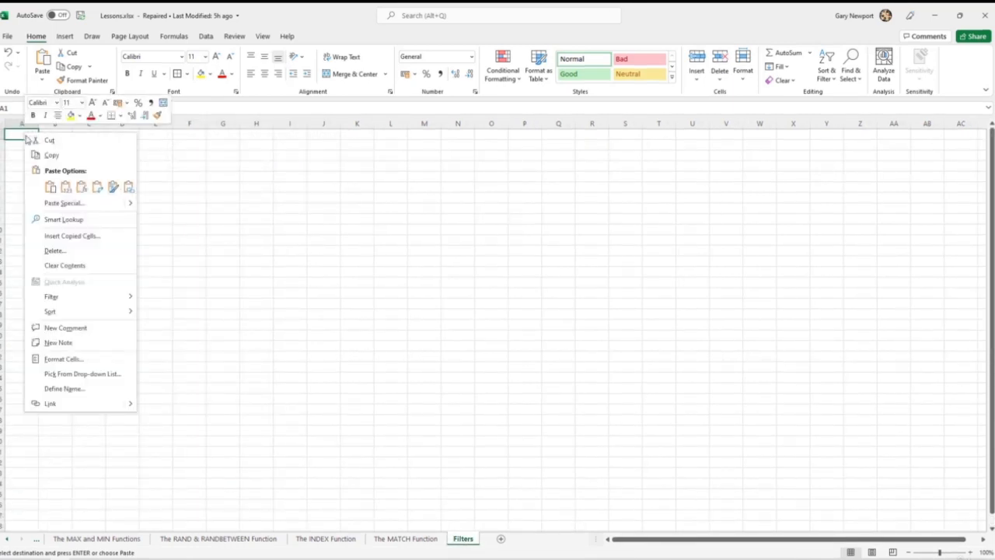
click(65, 187)
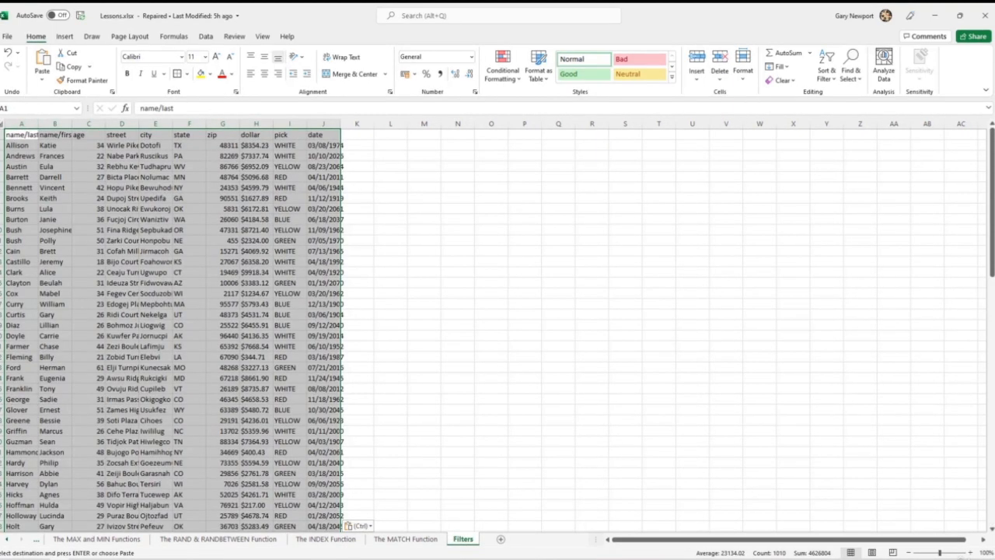
- Auto-fit all column widths on the Filters sheet to their contents and clear the selection
key(ctrl+a)
double_click(37, 123)
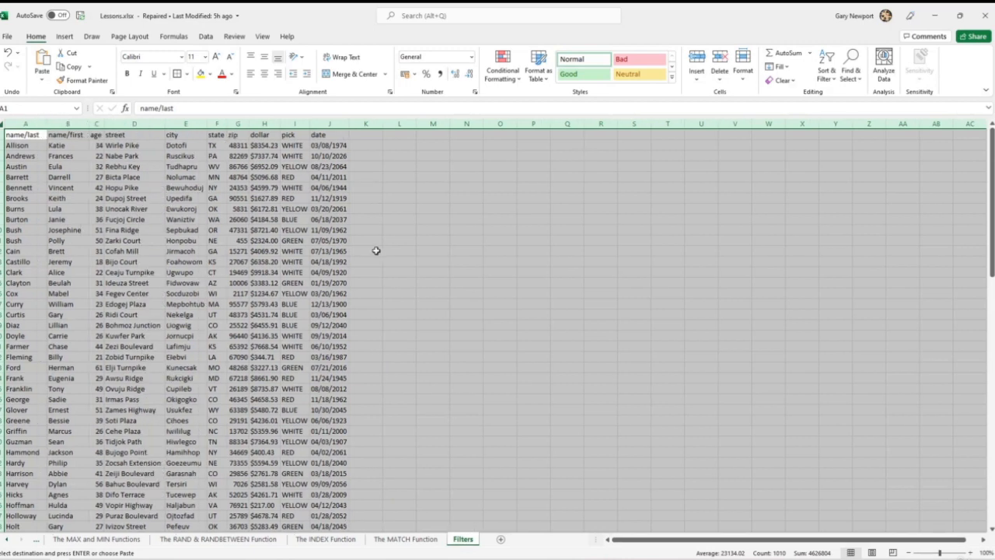
click(398, 280)
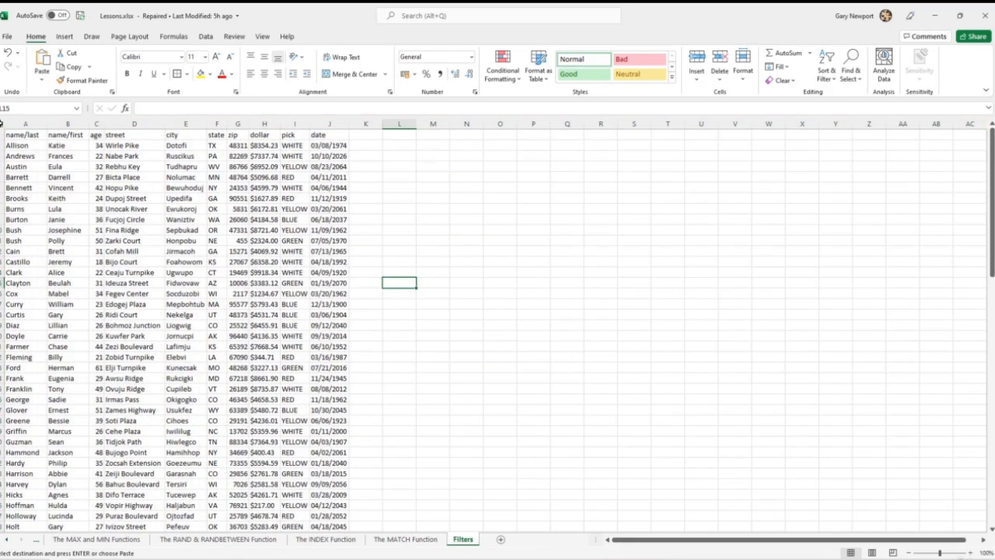
click(2, 122)
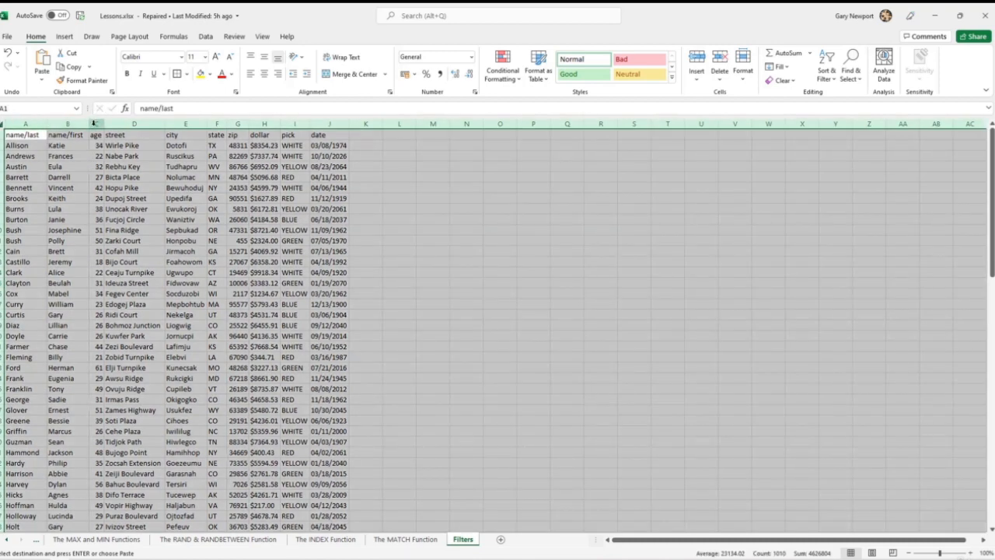
click(543, 292)
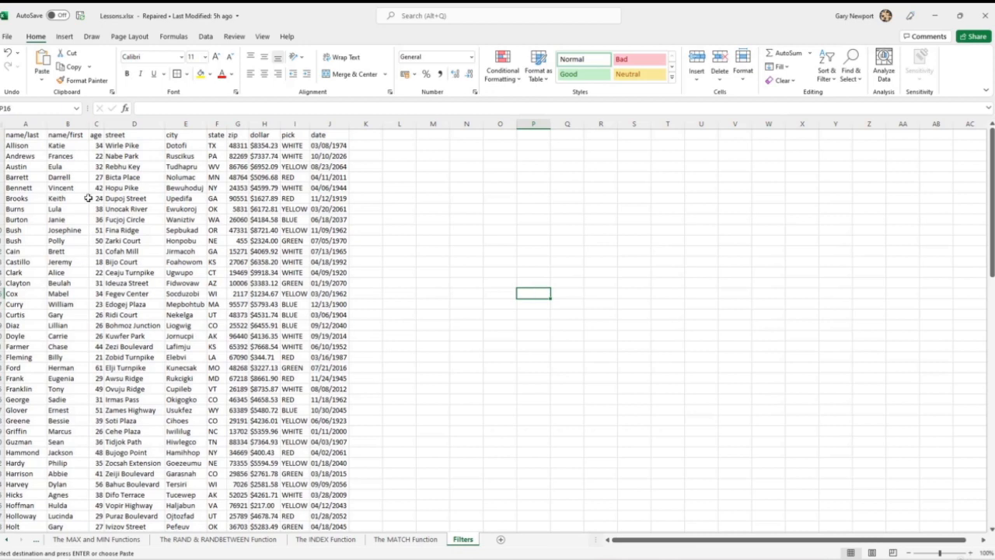
- Select the whole table in columns A to J, including headers, and sort it A to Z by name/last
click(32, 135)
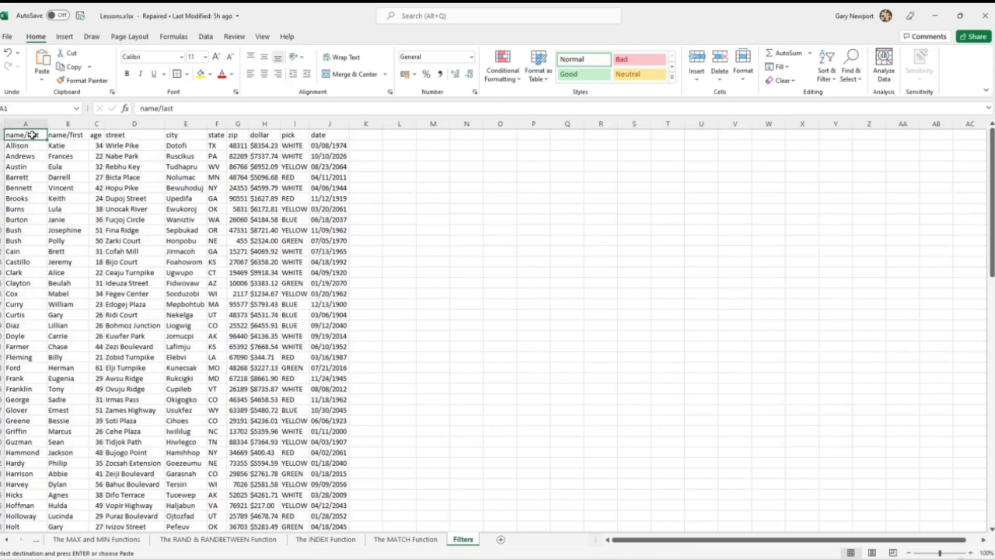
drag(32, 135, 329, 493)
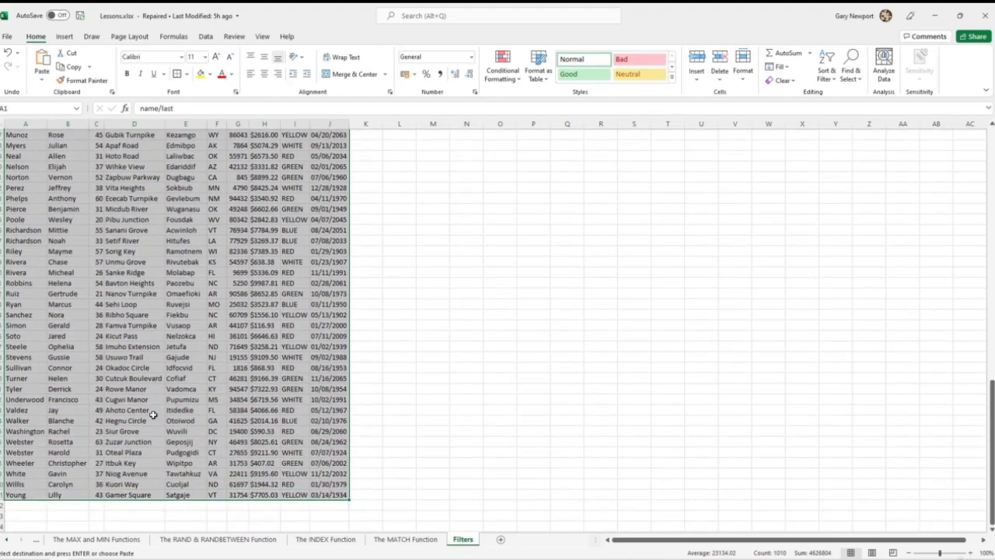
scroll(148, 412, up, 20)
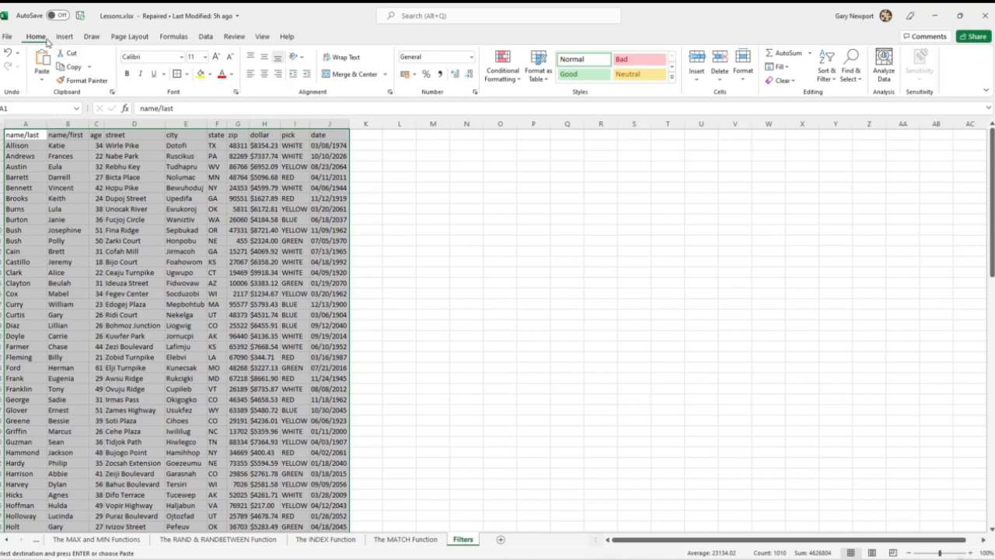
click(830, 84)
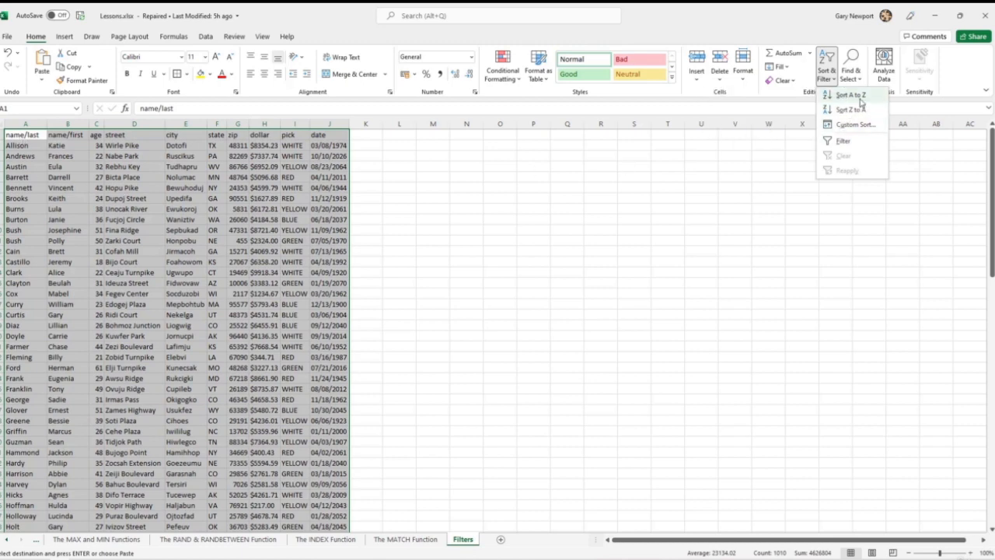
click(860, 99)
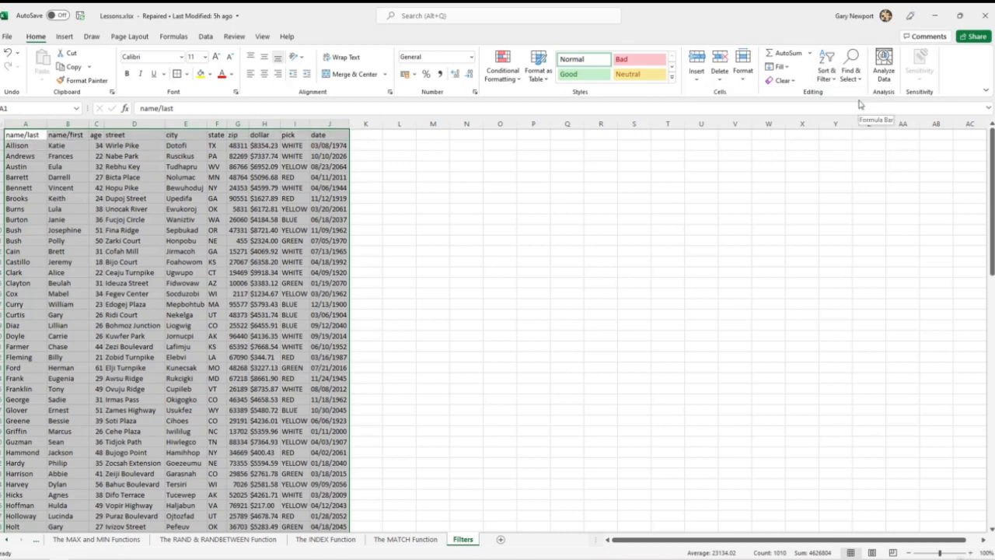
- Make name/first the active column within the selected table and sort the table A to Z by it
key(Right)
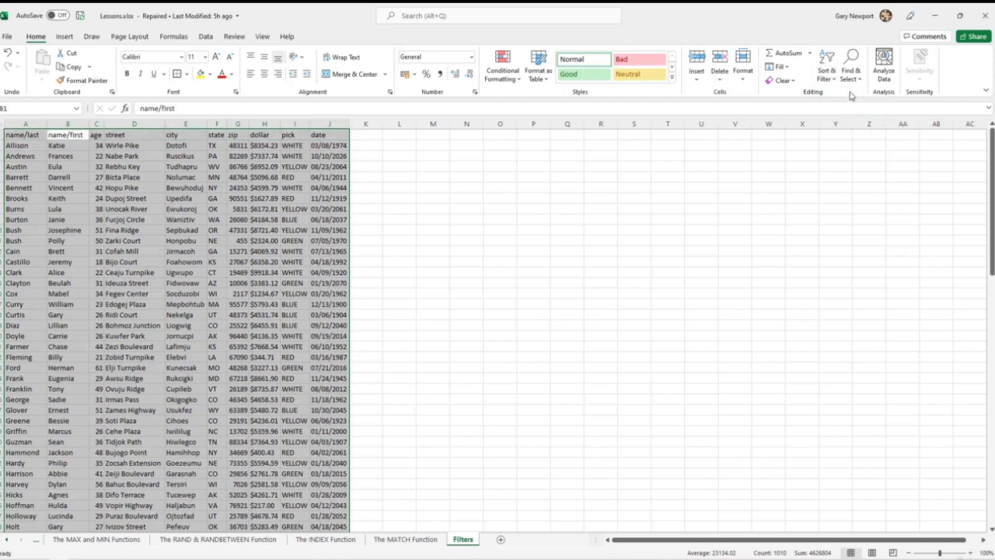
click(827, 72)
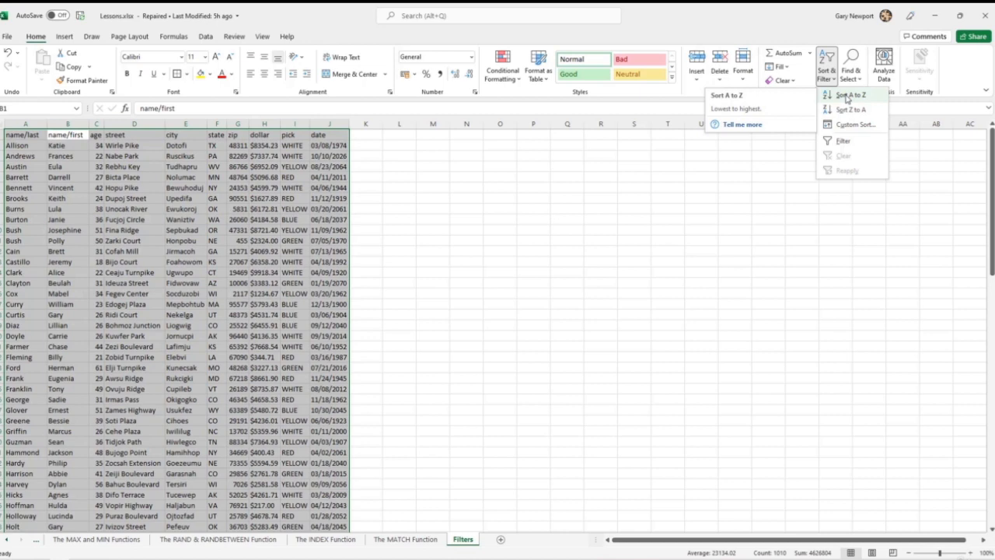
click(847, 95)
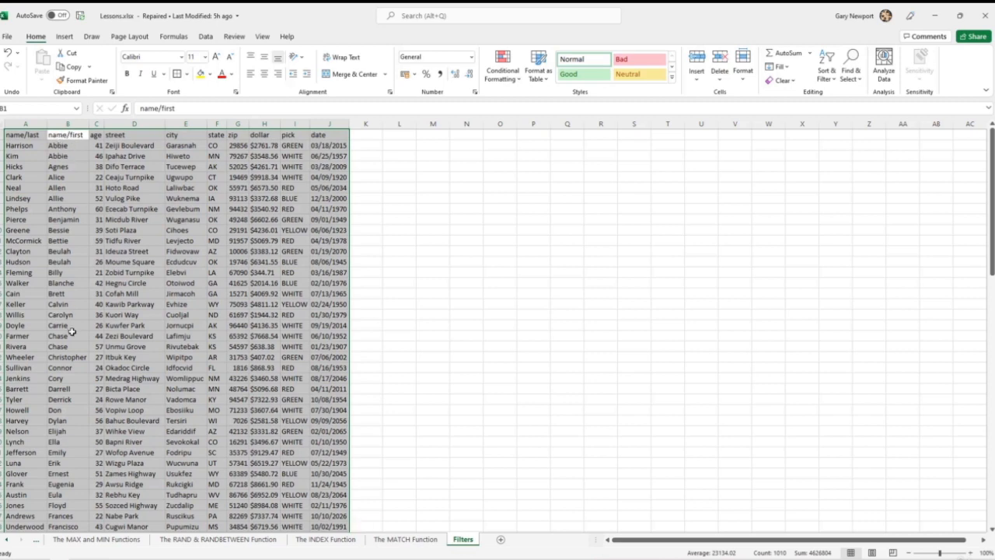
- Apply a custom sort to the table by name/last, then by name/first, both on cell values from A to Z
click(826, 72)
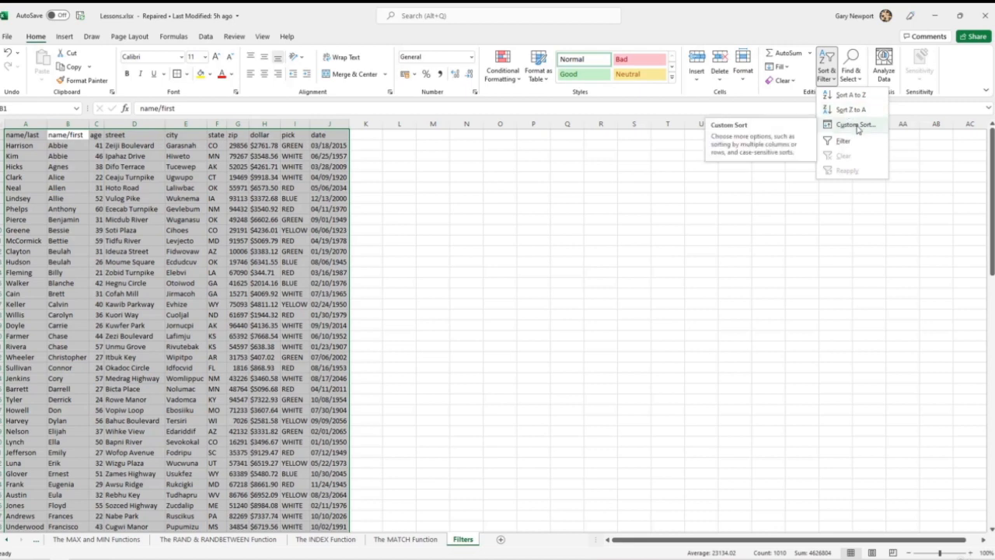
click(856, 126)
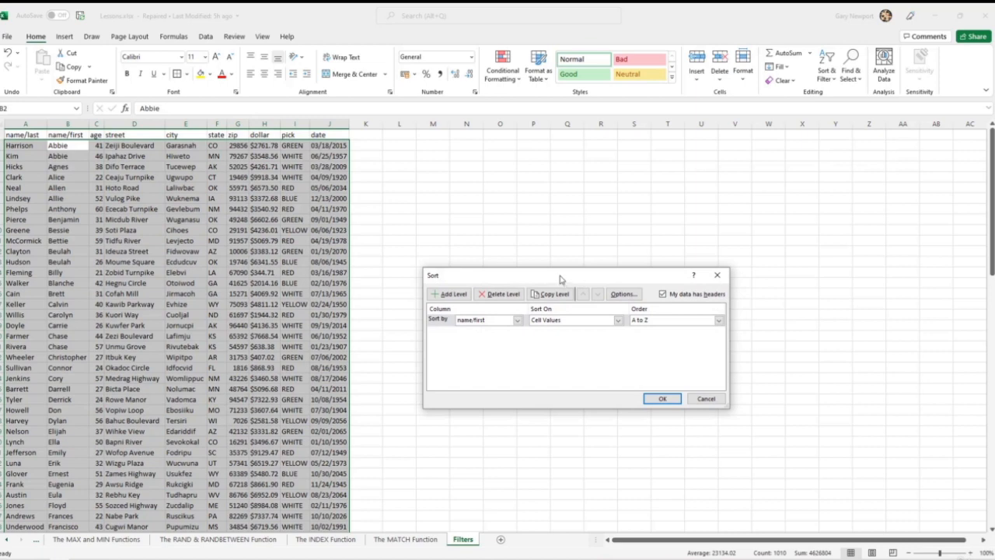
drag(560, 278, 499, 165)
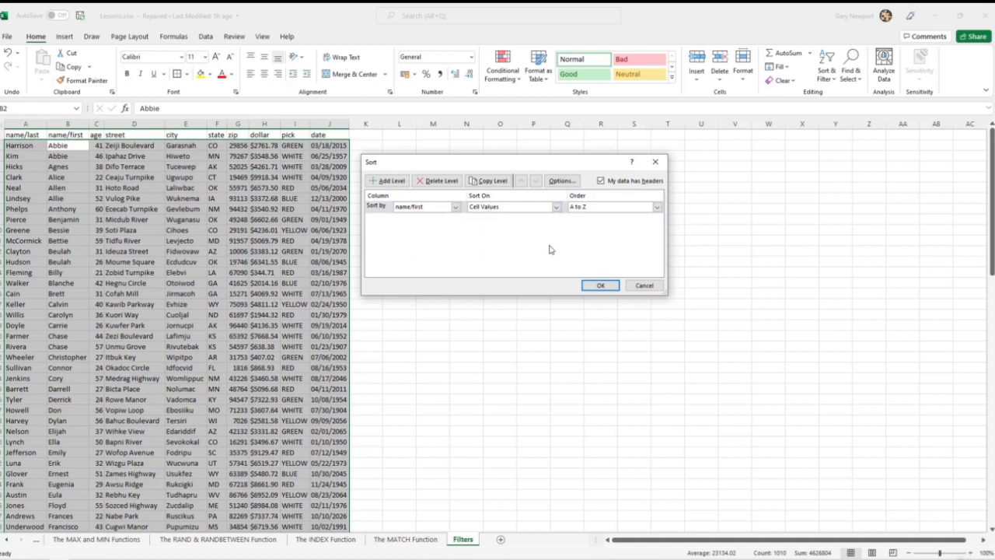
click(456, 206)
click(412, 217)
click(391, 181)
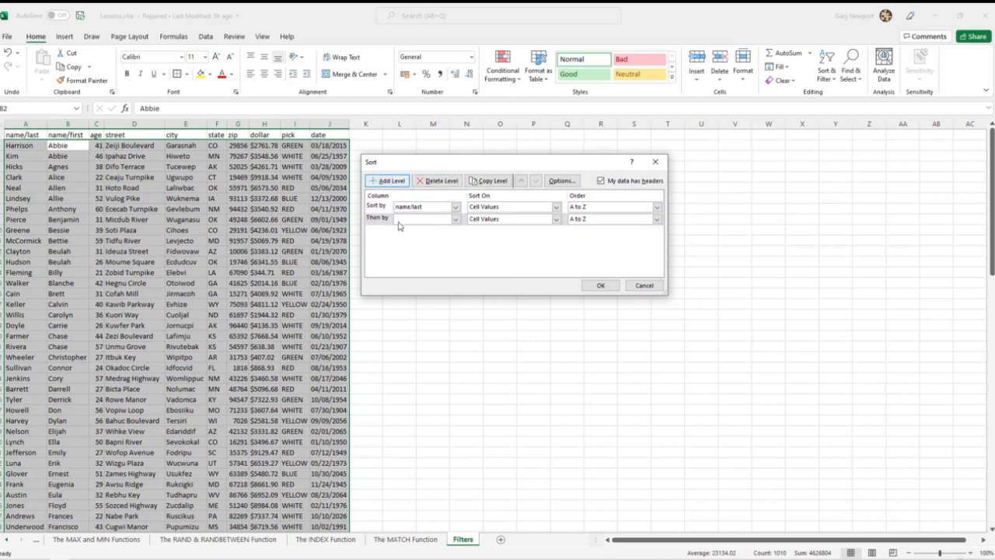
click(456, 220)
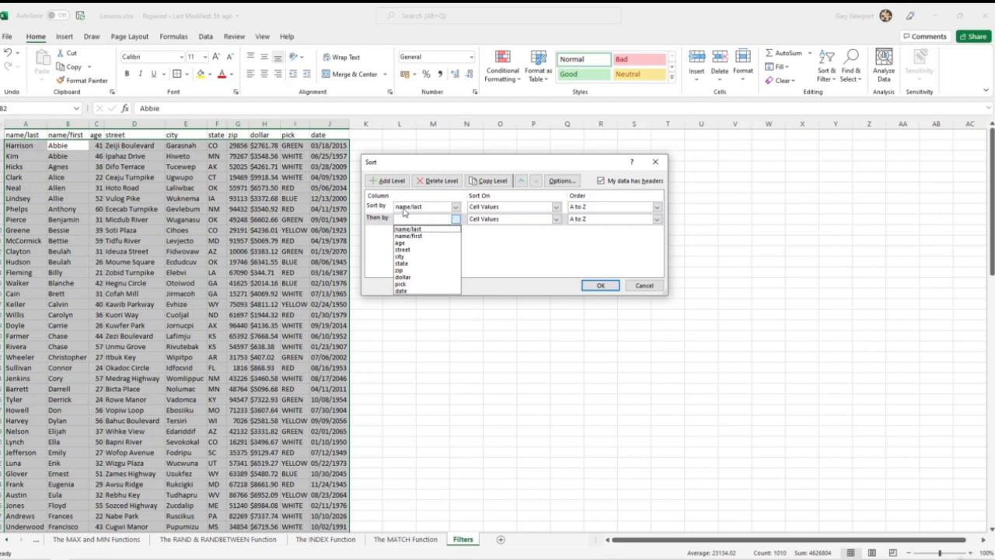
click(417, 237)
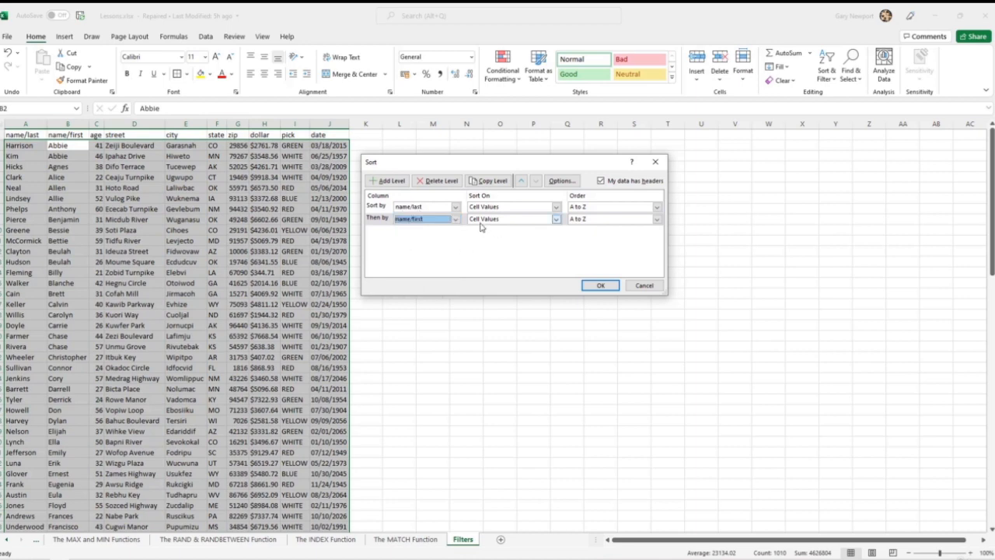
click(610, 286)
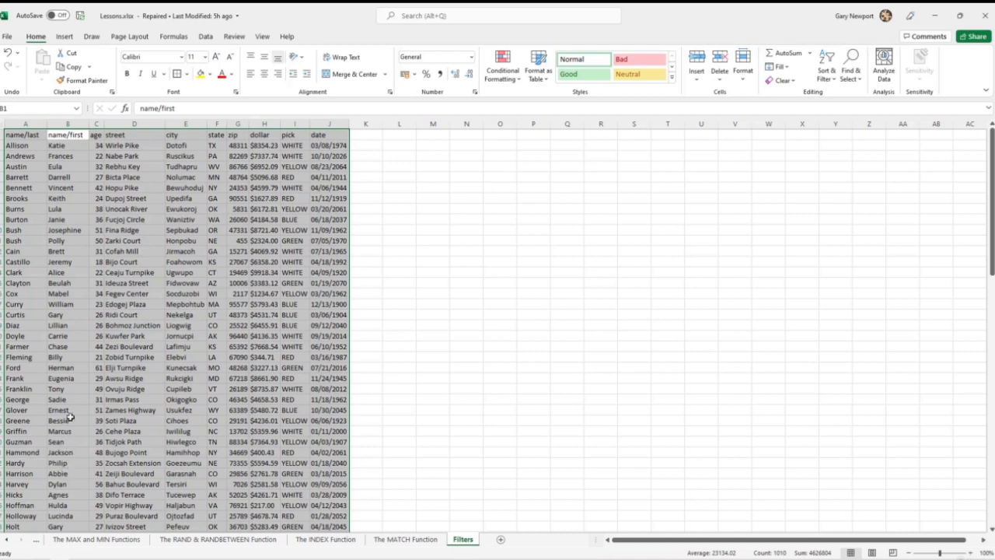
- Shorten the last name in cell A25 by its final three letters so it matches the last name in the row above
click(63, 379)
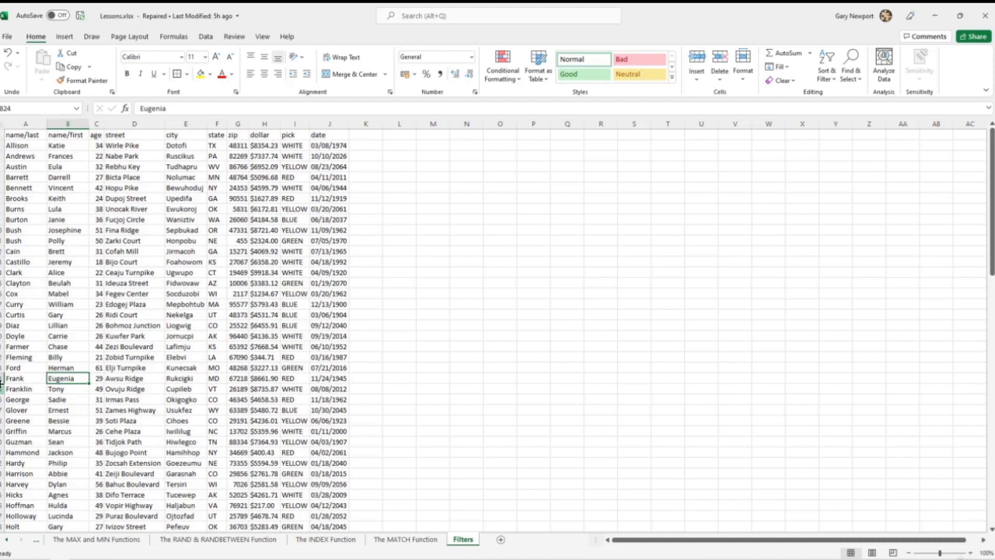
click(31, 389)
click(172, 109)
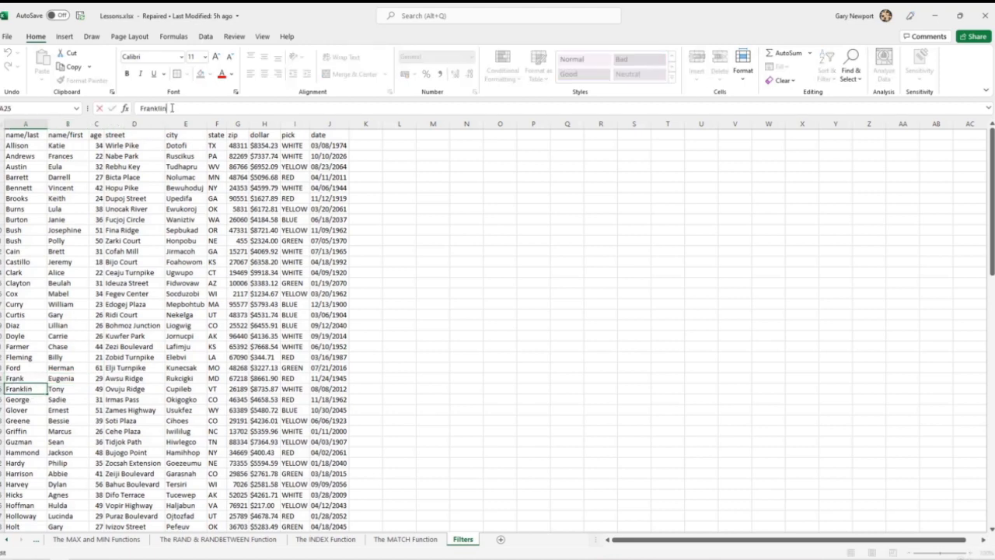
key(BackSpace)
key(BackSpace)
key(BackSpace)
key(Return)
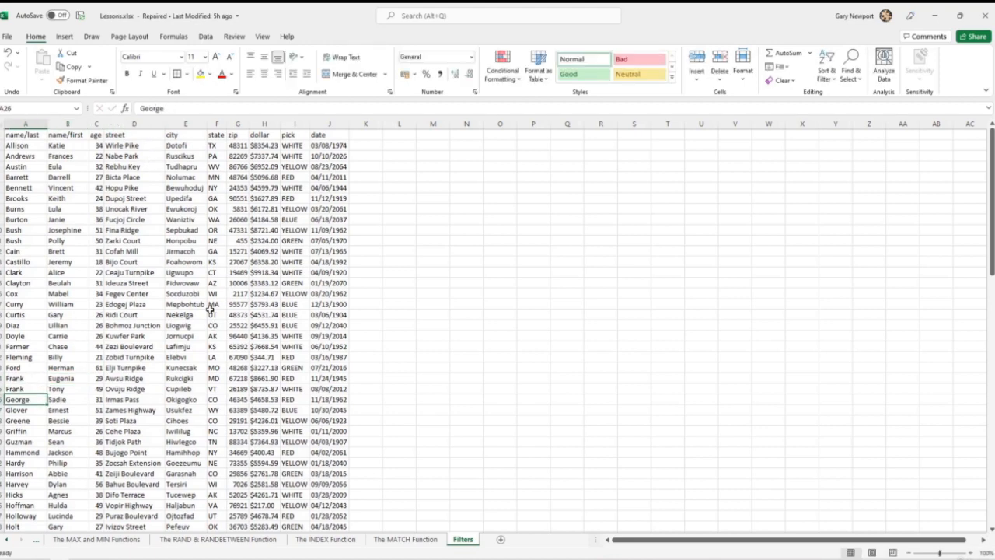
- Replace the first name in cell B25 with a different one beginning with A
click(58, 389)
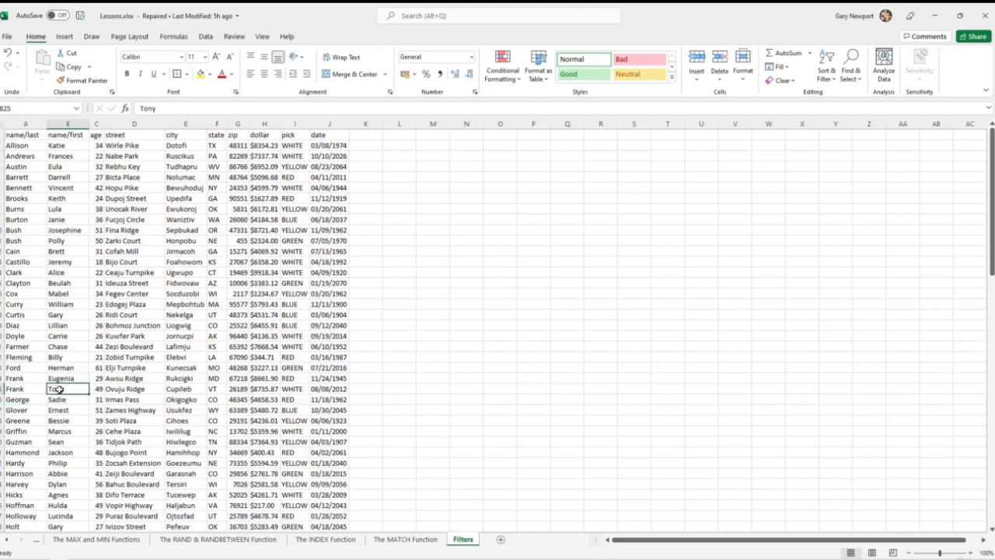
text(A)
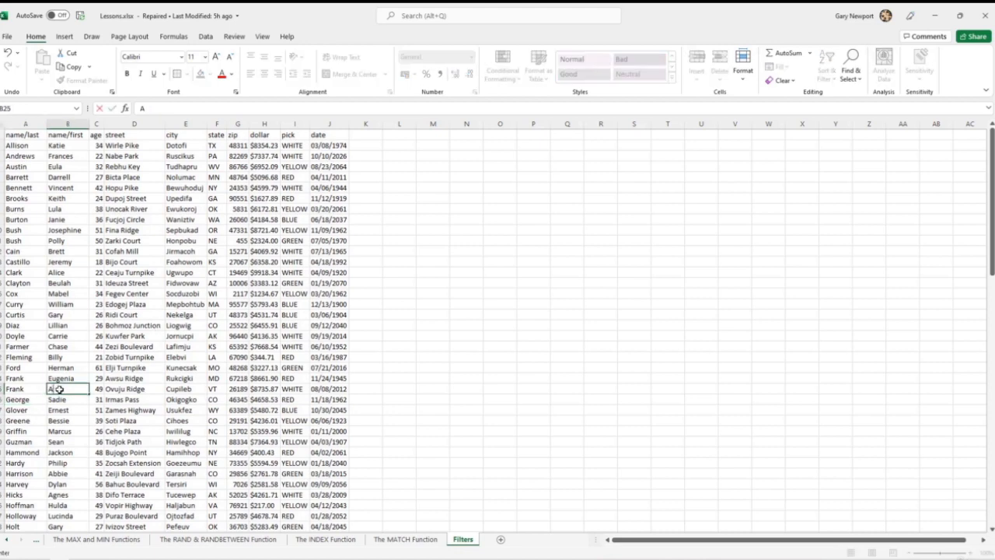
text(ntony)
key(Return)
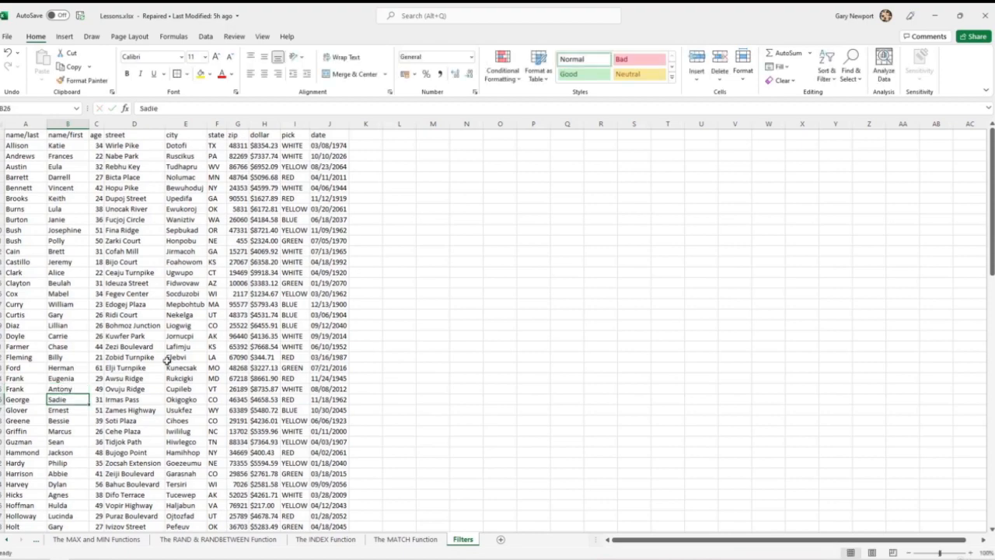
- Custom sort the whole table by name/last, then name/first, both A to Z, and check the order of rows 24 and 25
drag(9, 135, 339, 527)
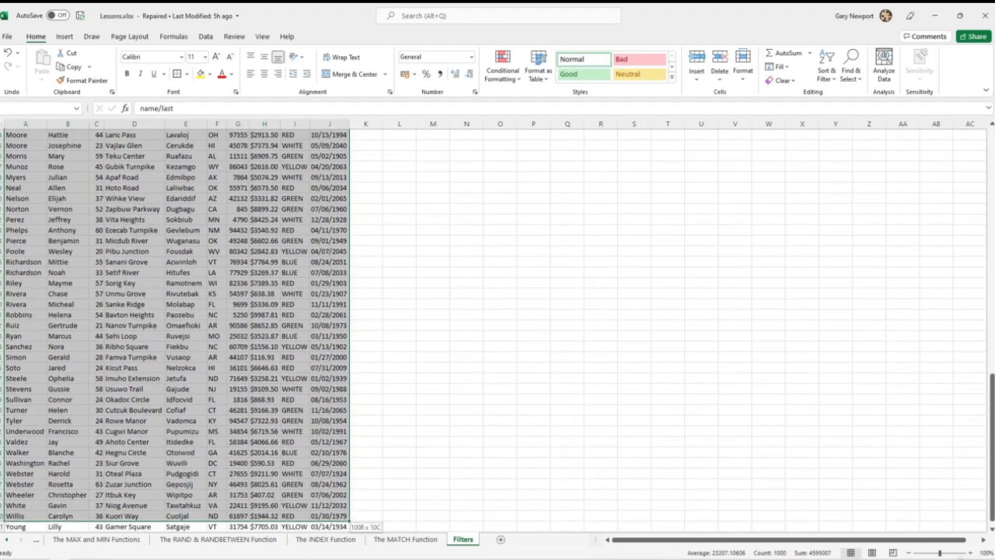
scroll(228, 404, up, 13)
scroll(228, 404, up, 9)
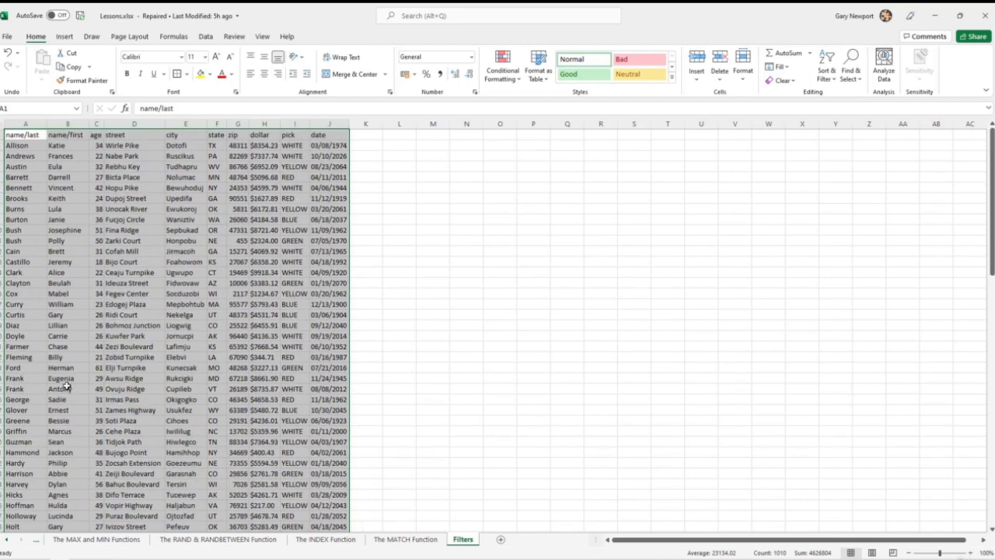
click(825, 74)
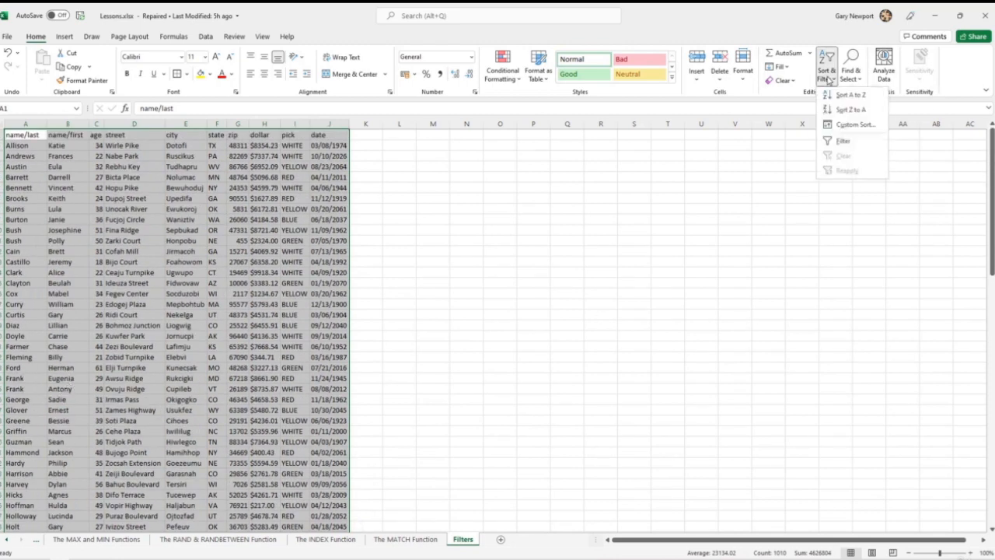
click(848, 121)
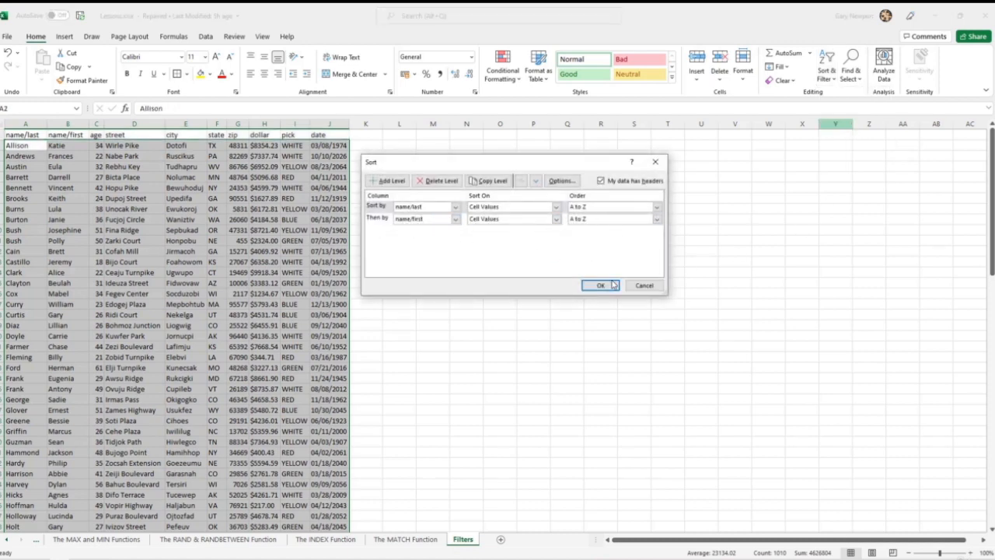
click(613, 285)
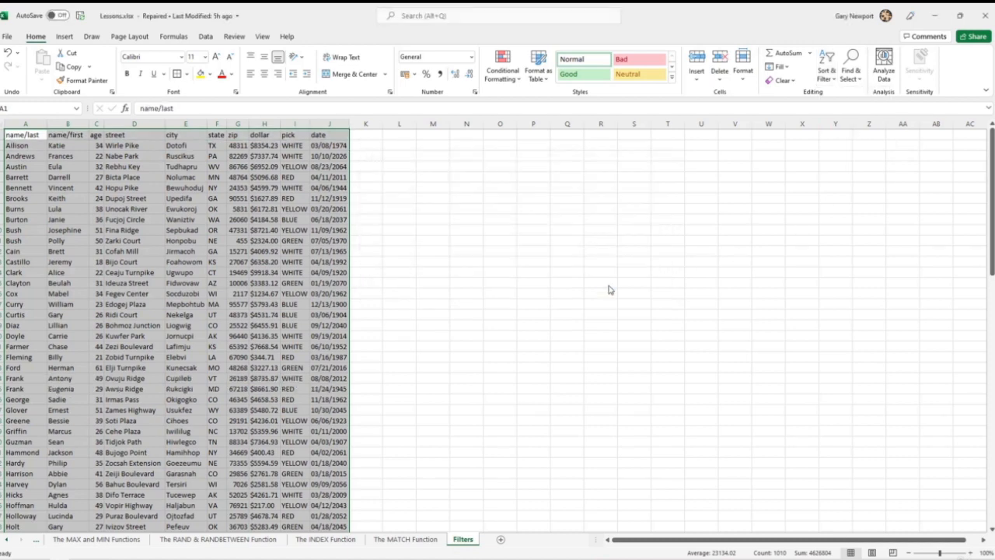
click(69, 379)
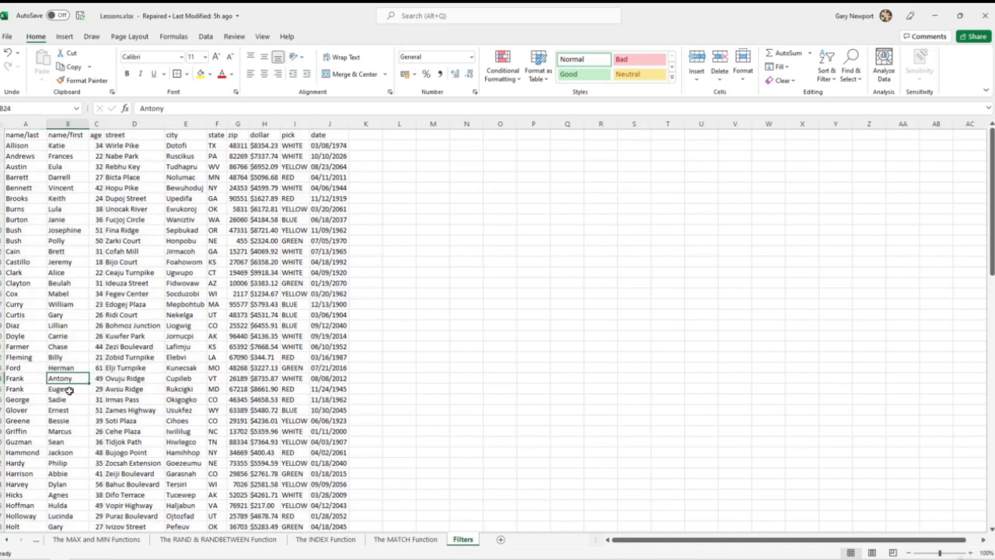
click(69, 391)
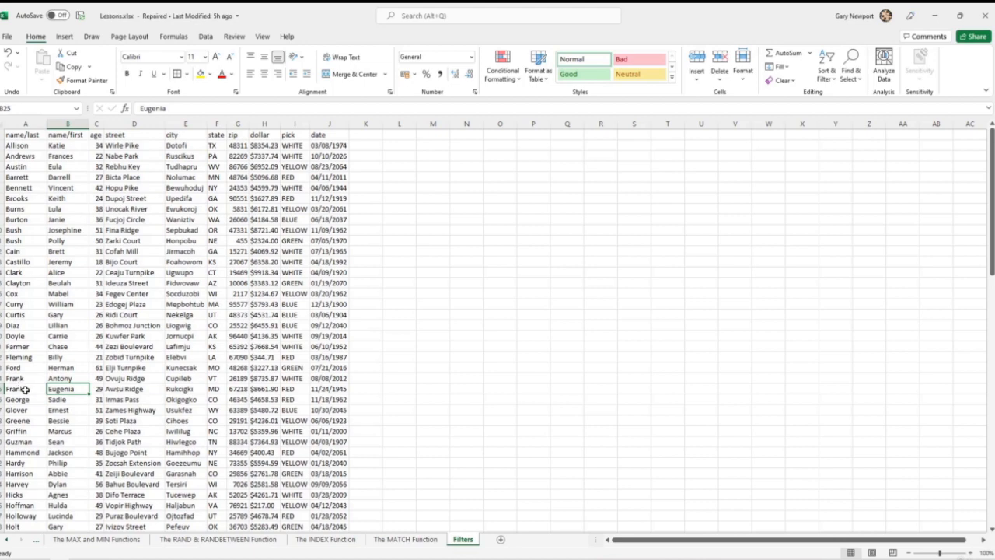
drag(20, 381, 18, 390)
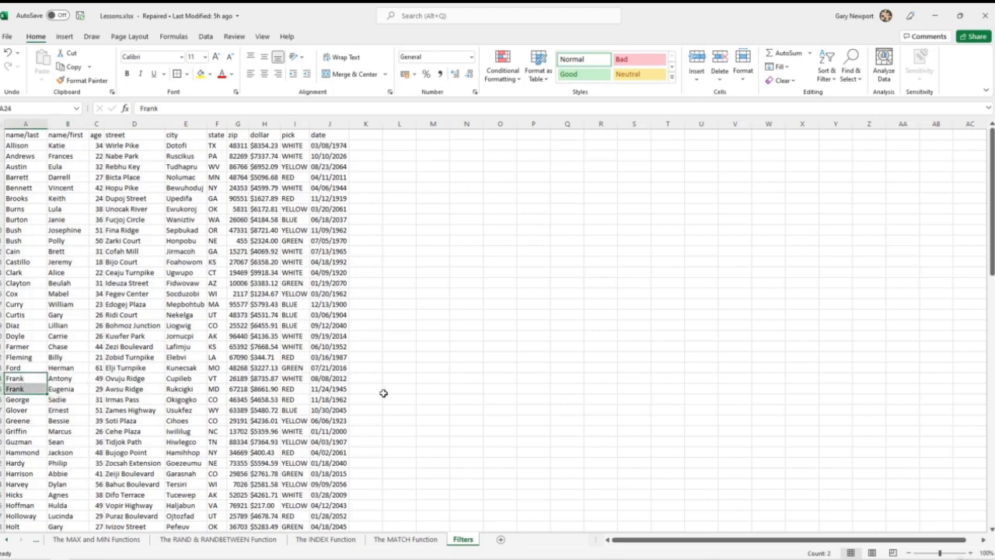
click(276, 358)
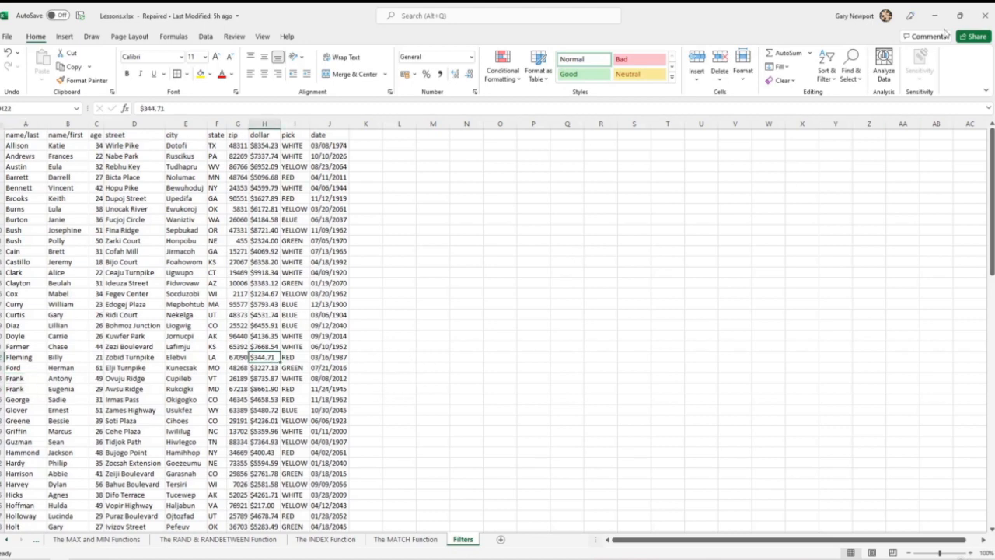
click(827, 79)
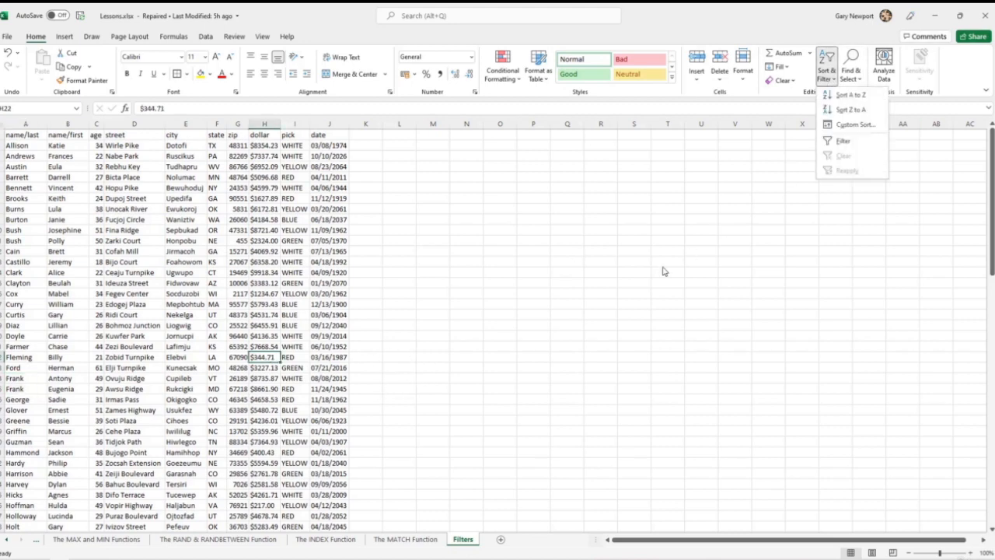
key(Escape)
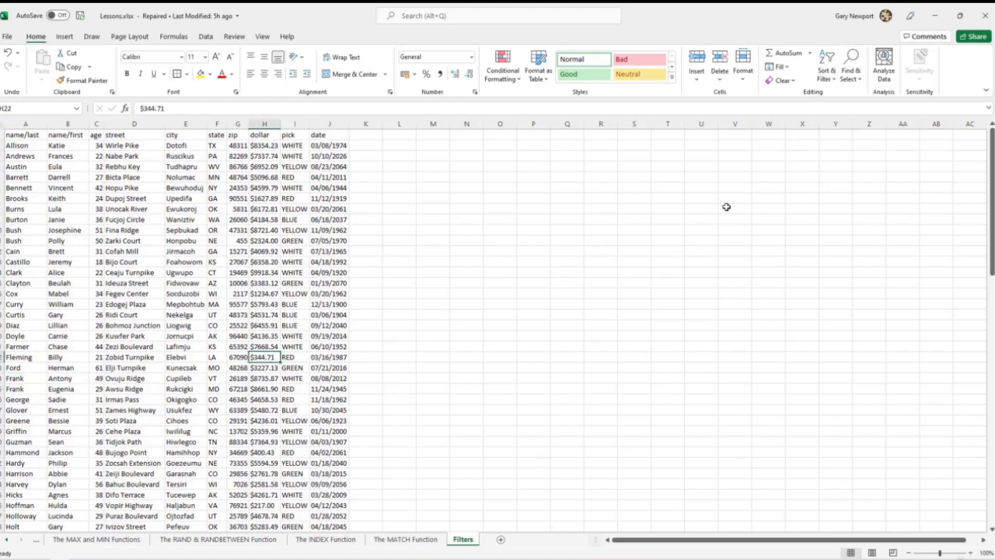
- Turn on filtering for the table's header row, with the city header as the active cell
click(27, 134)
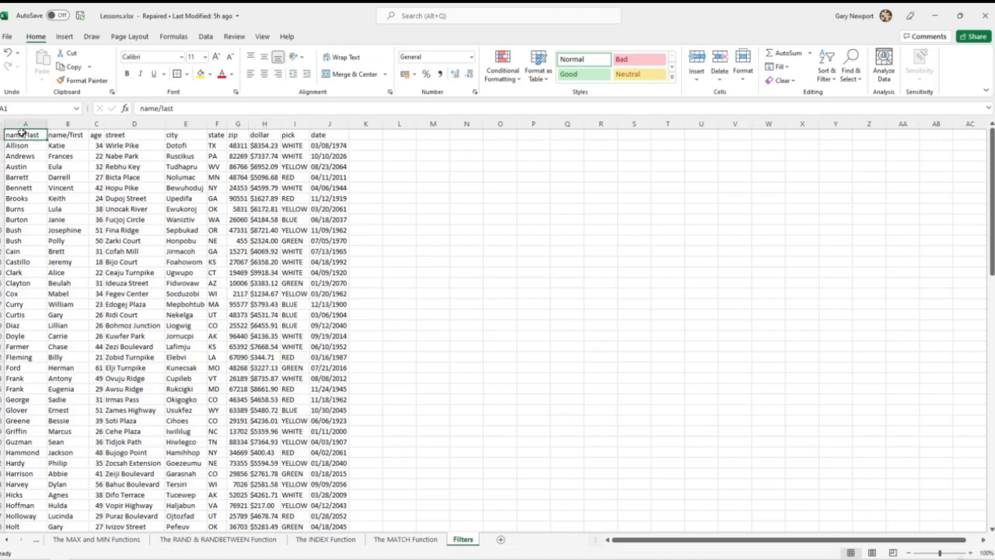
drag(20, 133, 334, 135)
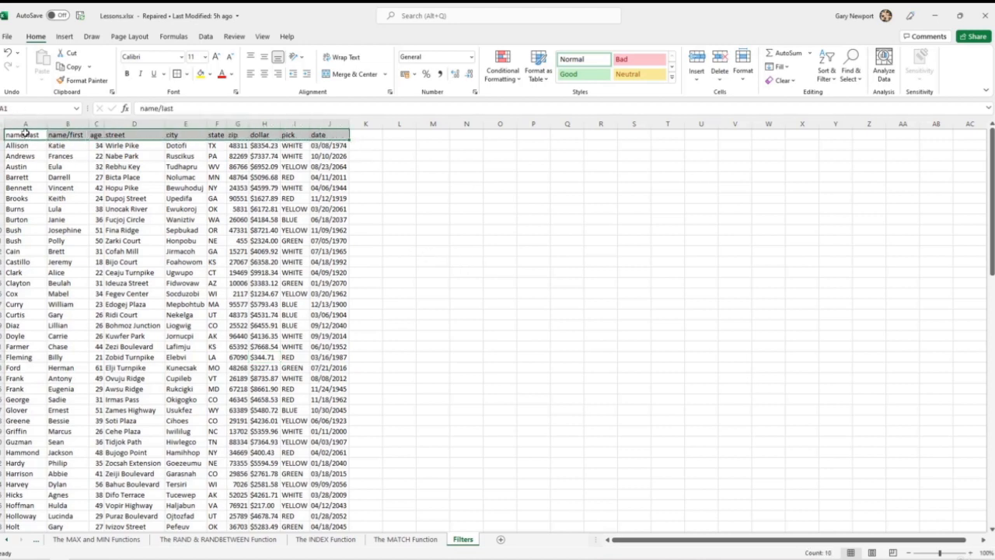
click(21, 134)
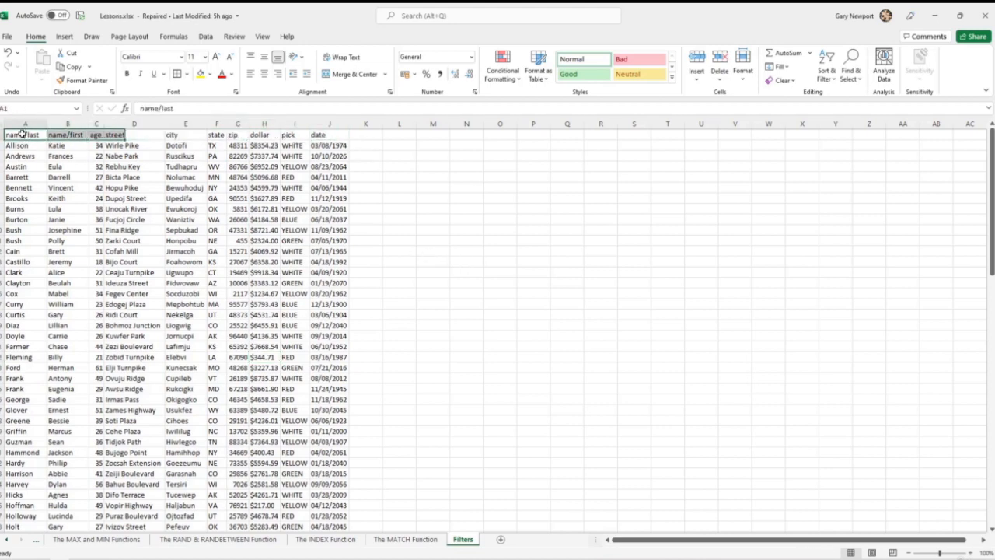
click(186, 136)
click(826, 82)
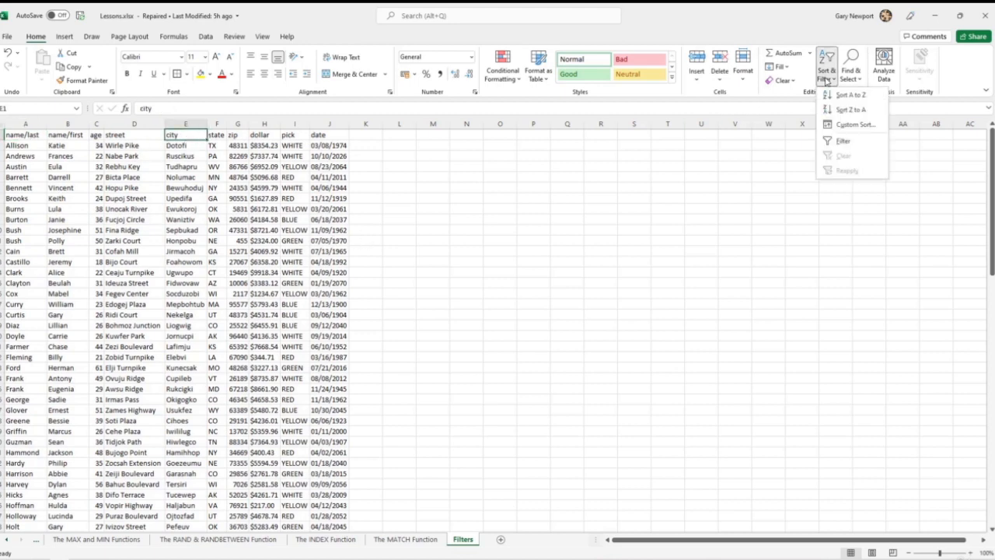
click(842, 145)
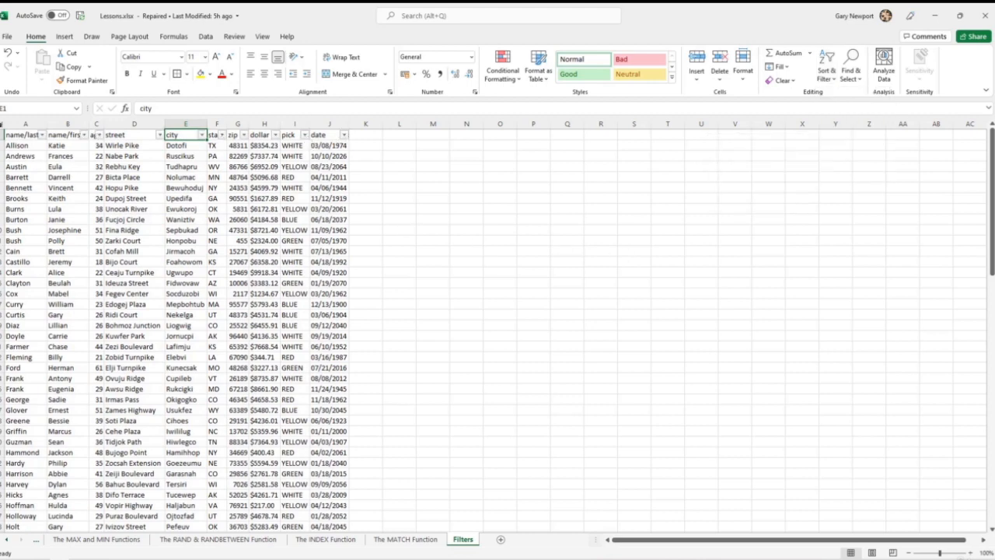
- AutoFit the width of all columns in the sheet so the headers fit beside their filter arrows
click(2, 124)
double_click(47, 124)
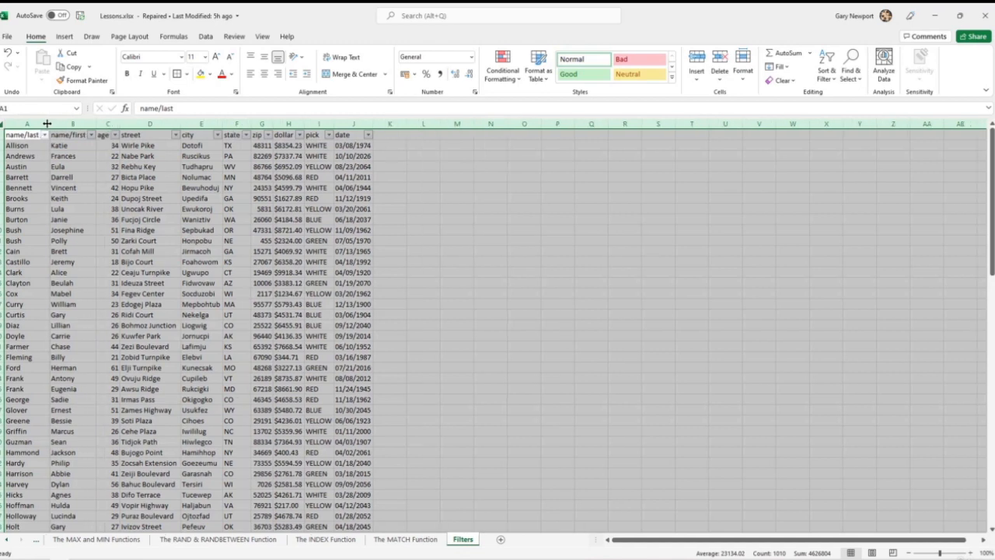
click(491, 252)
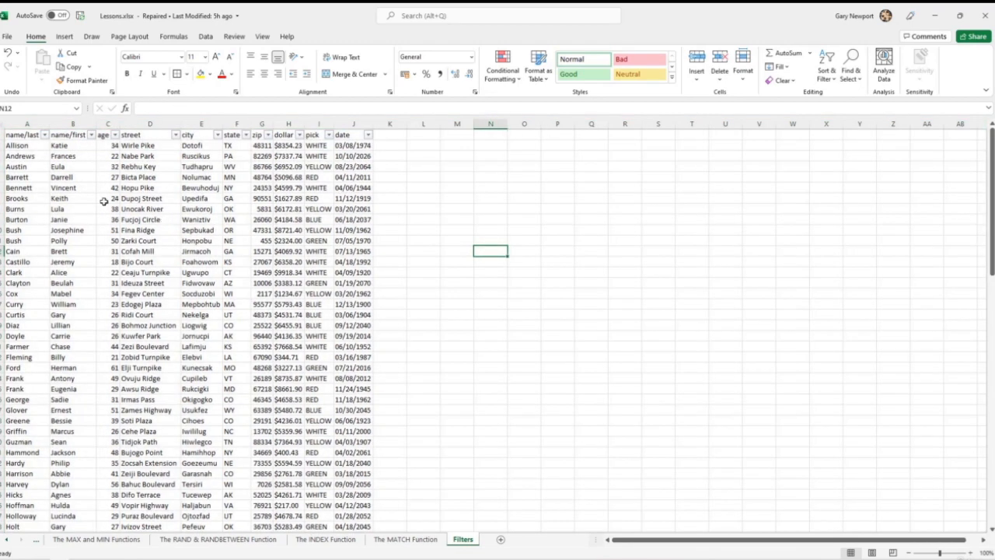
- Filter name/last to only the last name shared by rows 24 and 25, and clear the filter from that column
click(45, 136)
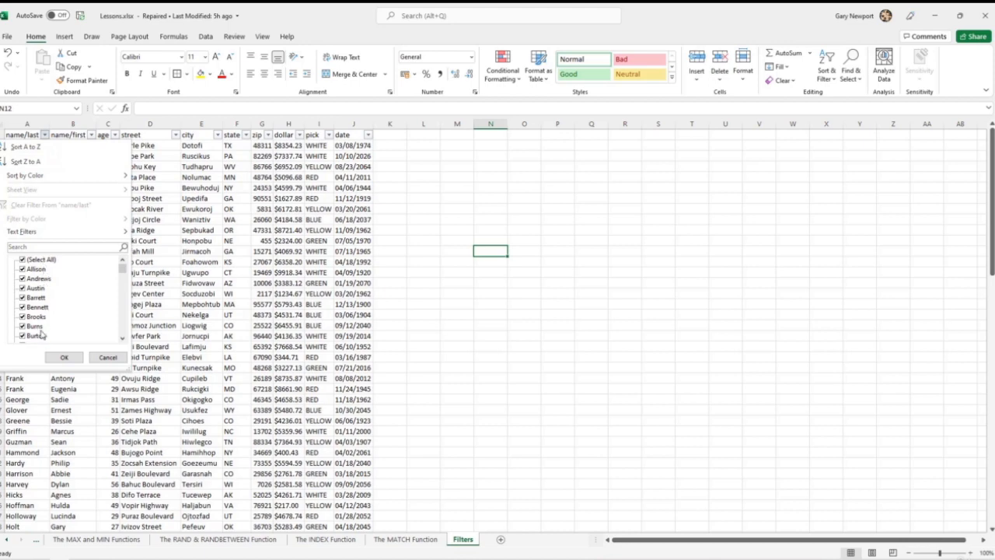
scroll(47, 303, down, 15)
scroll(47, 317, up, 15)
click(33, 262)
scroll(41, 272, down, 3)
scroll(43, 276, down, 5)
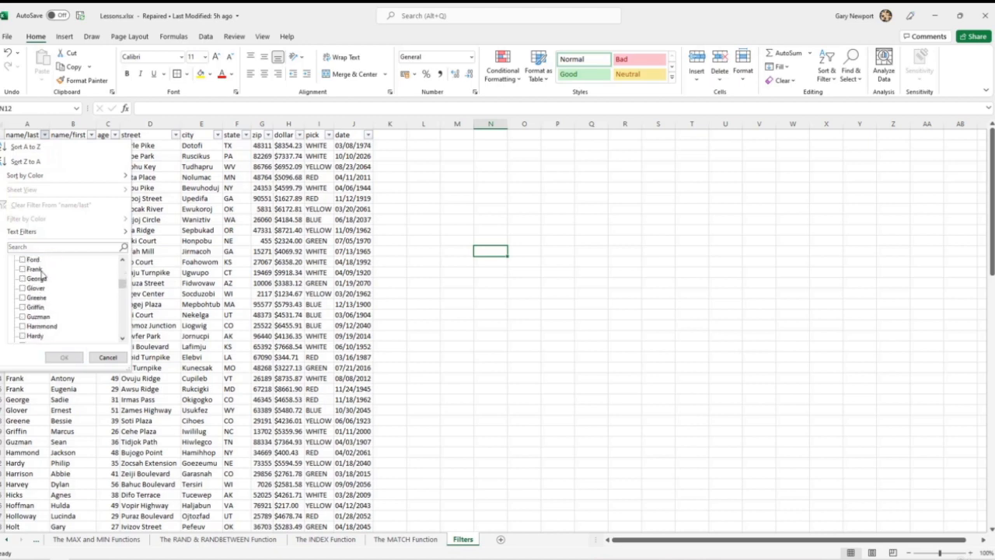
click(35, 269)
click(69, 356)
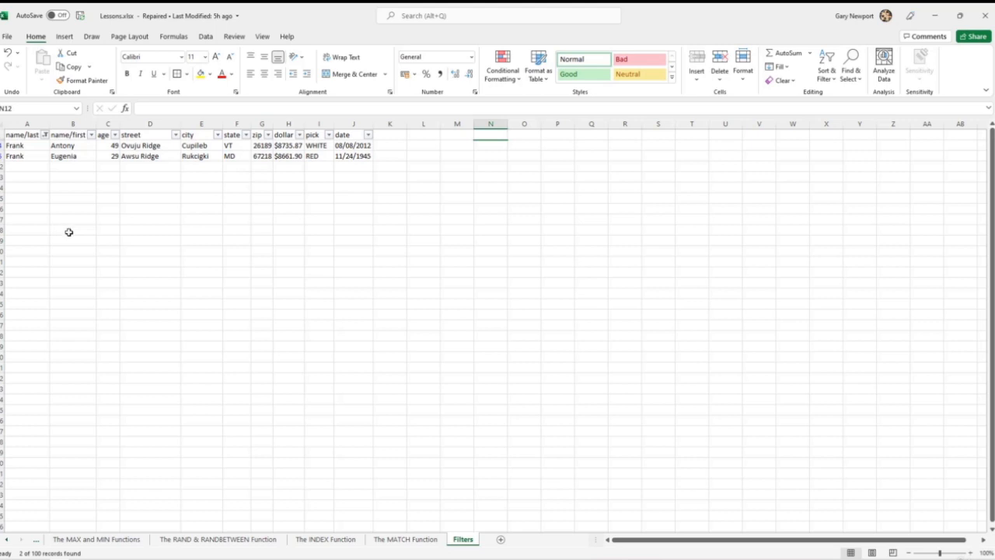
click(46, 136)
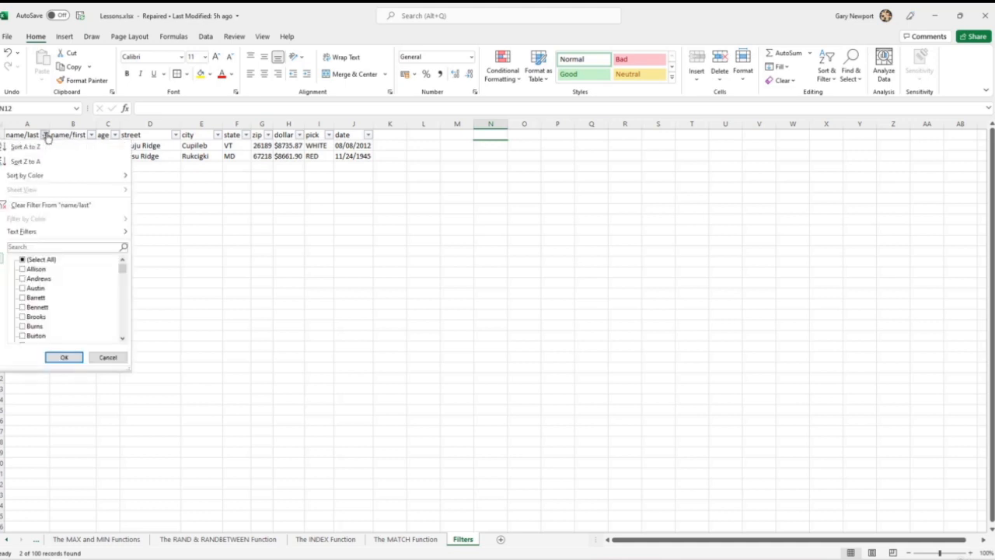
click(37, 206)
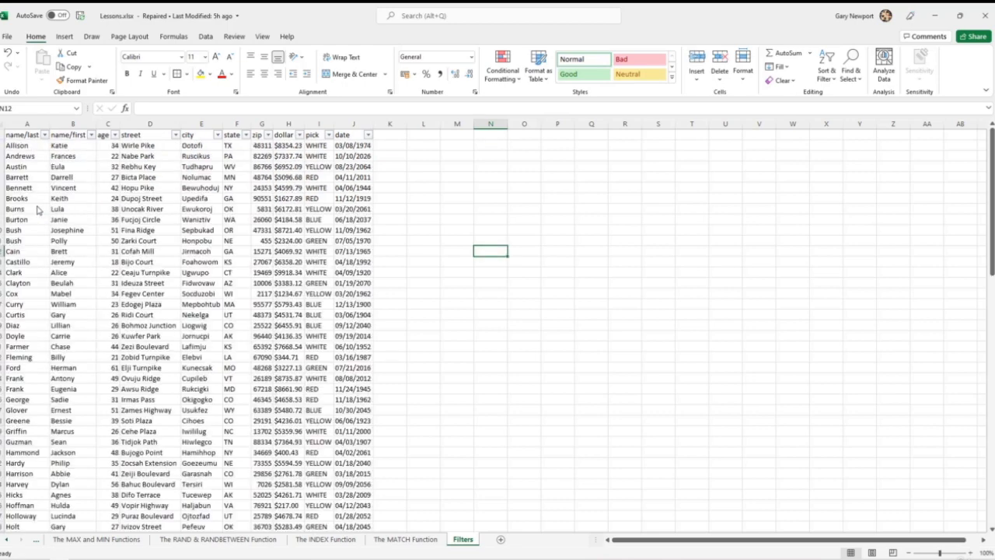
- Deselect all values in the name/last filter and show only the last name shared by rows 24 and 25 again
click(46, 136)
click(24, 260)
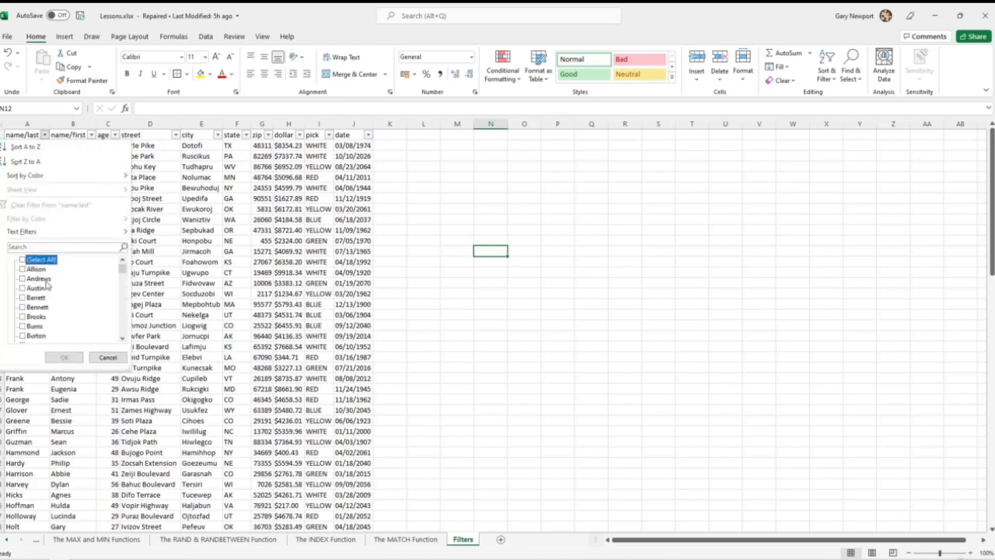
scroll(51, 311, down, 3)
scroll(49, 311, down, 3)
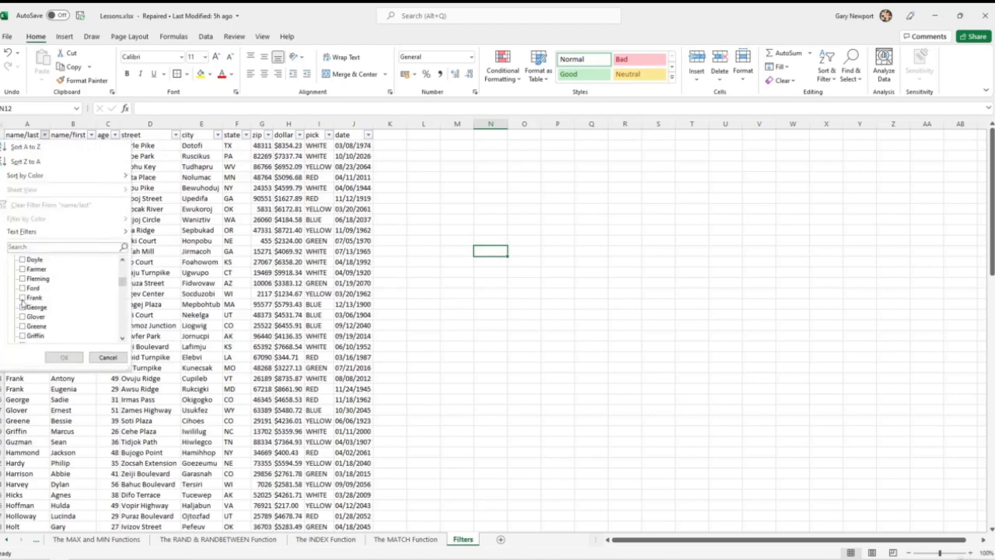
click(23, 297)
click(67, 356)
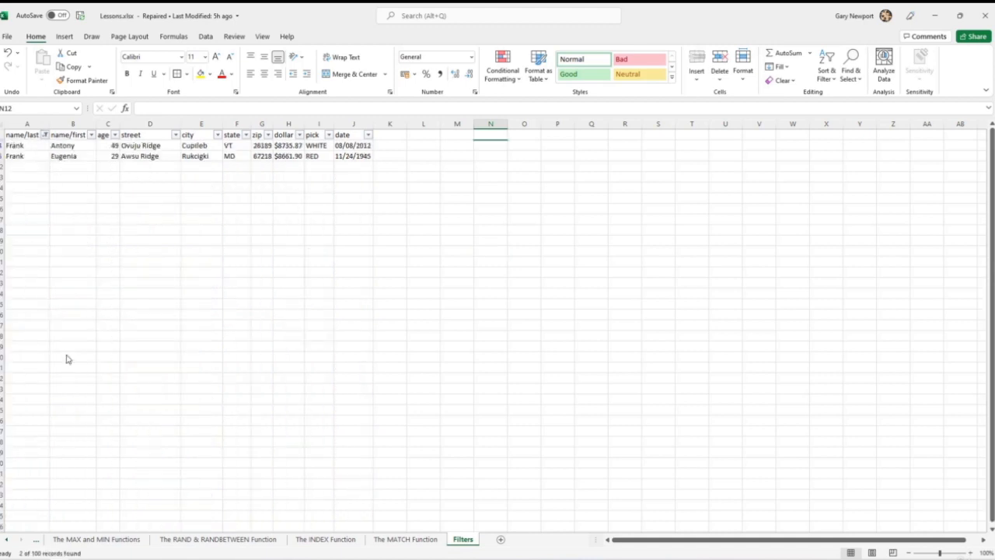
- Reselect all values in the name/last filter to show every record
click(45, 135)
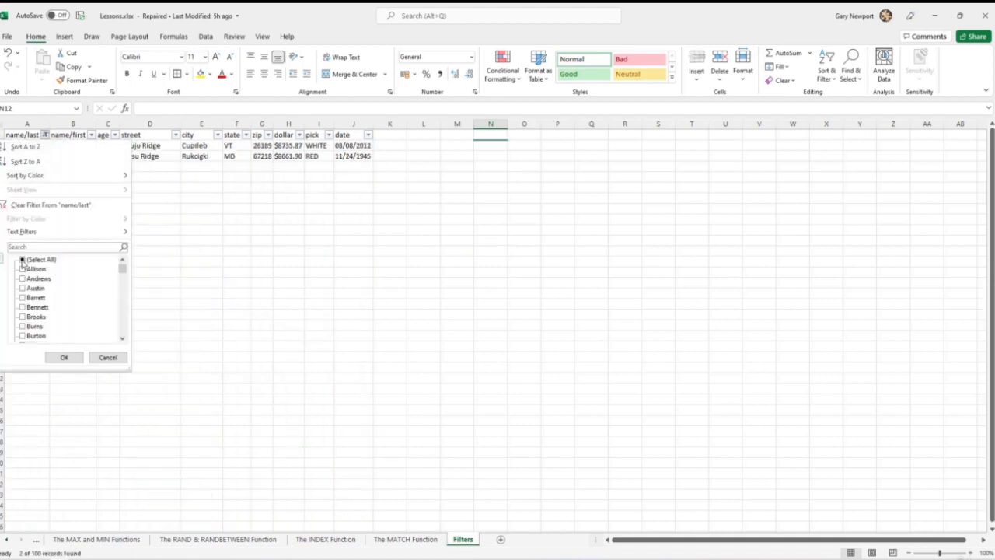
click(22, 263)
click(66, 358)
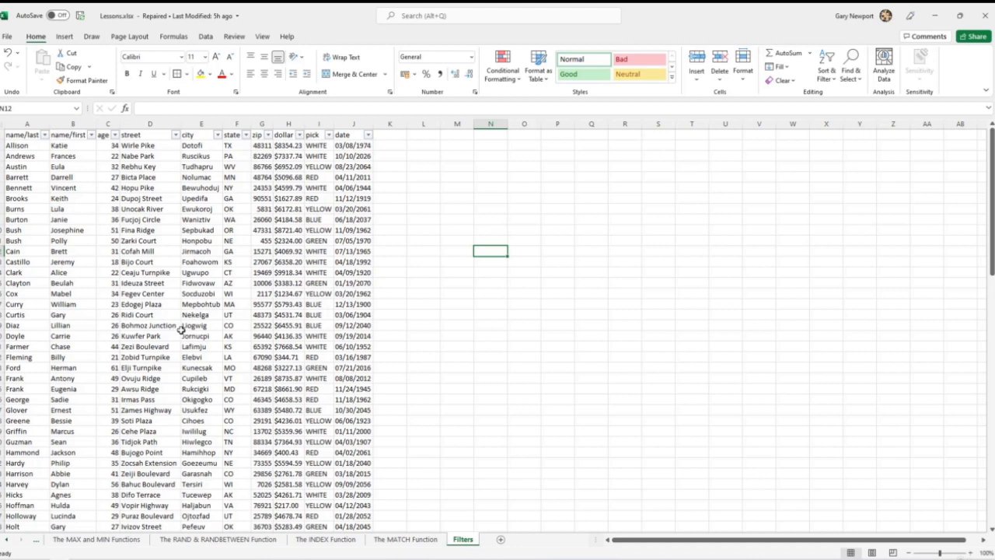
- Sort the table by age from smallest to largest, and re-sort it by city from A to Z
click(114, 135)
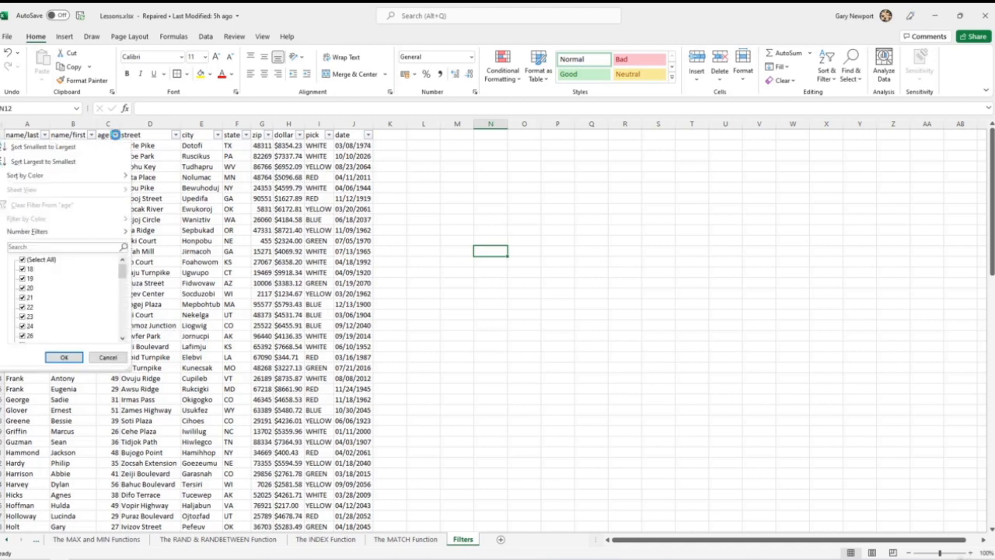
click(61, 148)
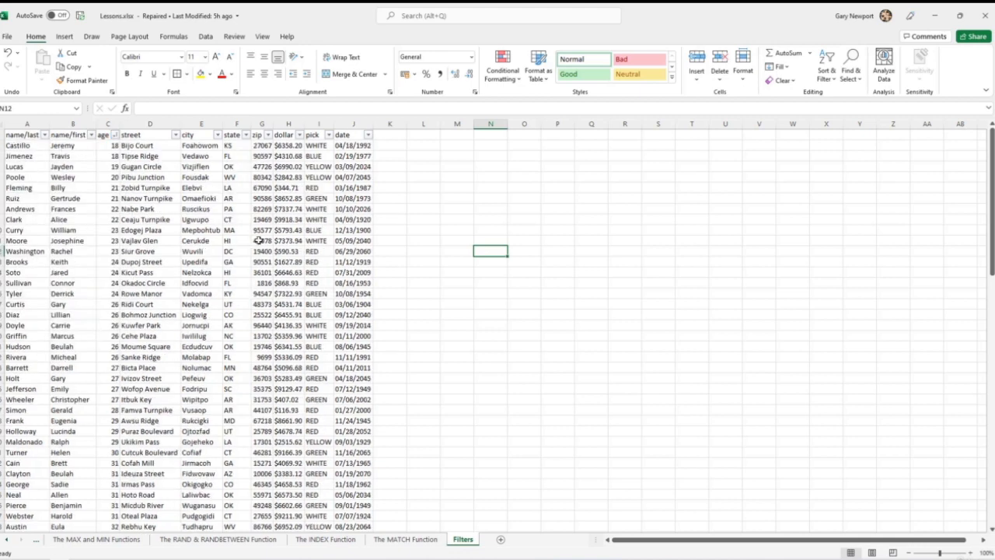
click(217, 136)
click(112, 146)
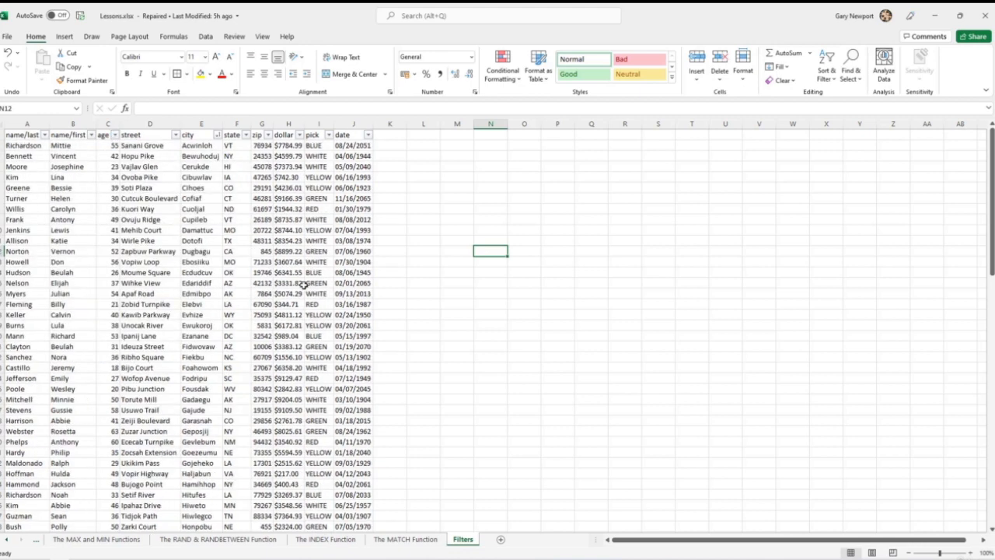
- Sort the table by the date column from A to Z
click(368, 135)
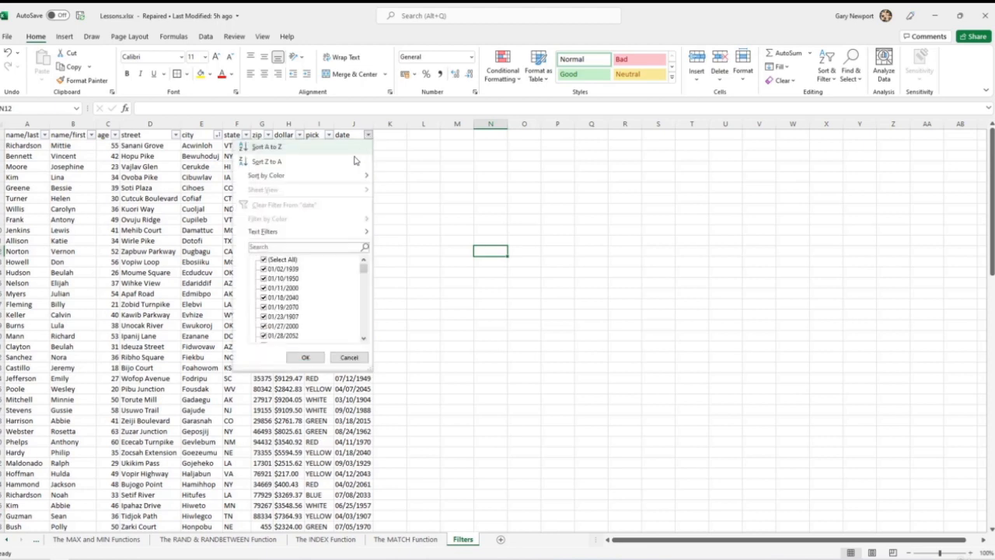
click(266, 147)
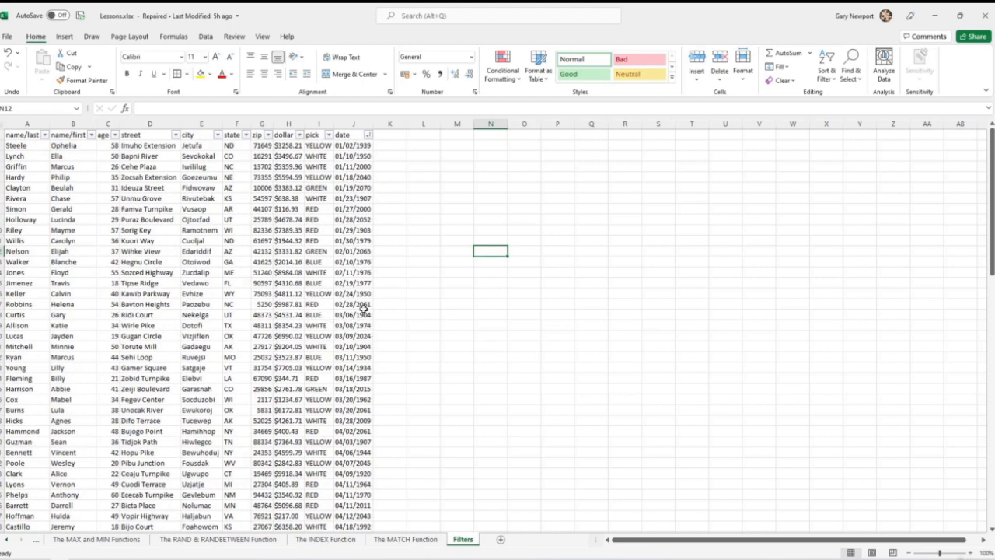